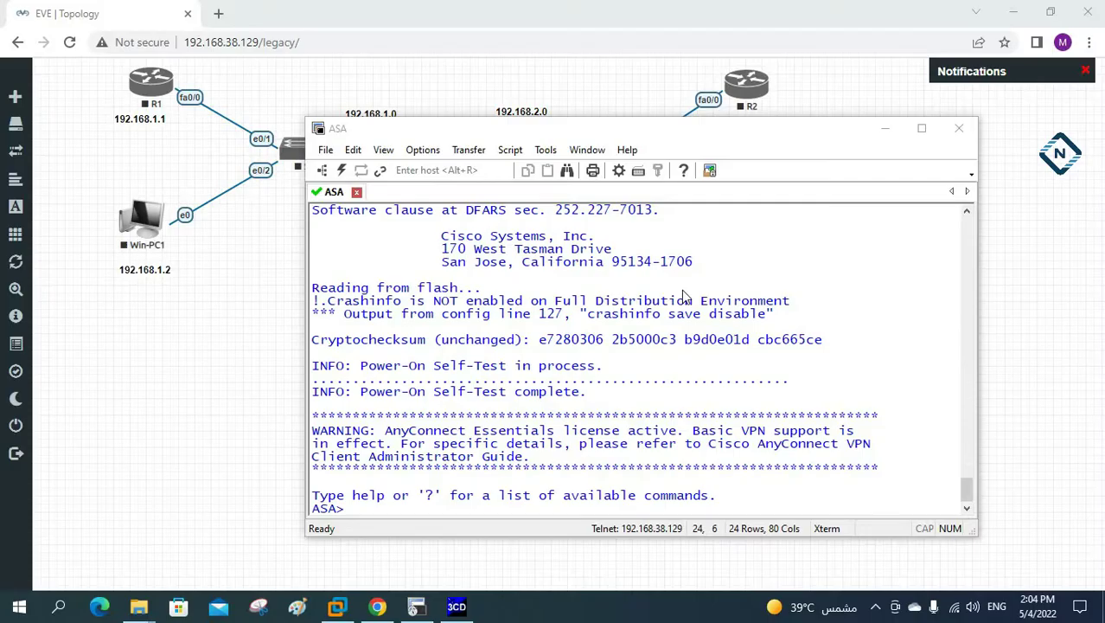
# - Move the ASA console window right to reveal the EVE topology with the ASA and Mgmt cloud
pyautogui.moveTo(679, 143); pyautogui.dragTo(733, 283)
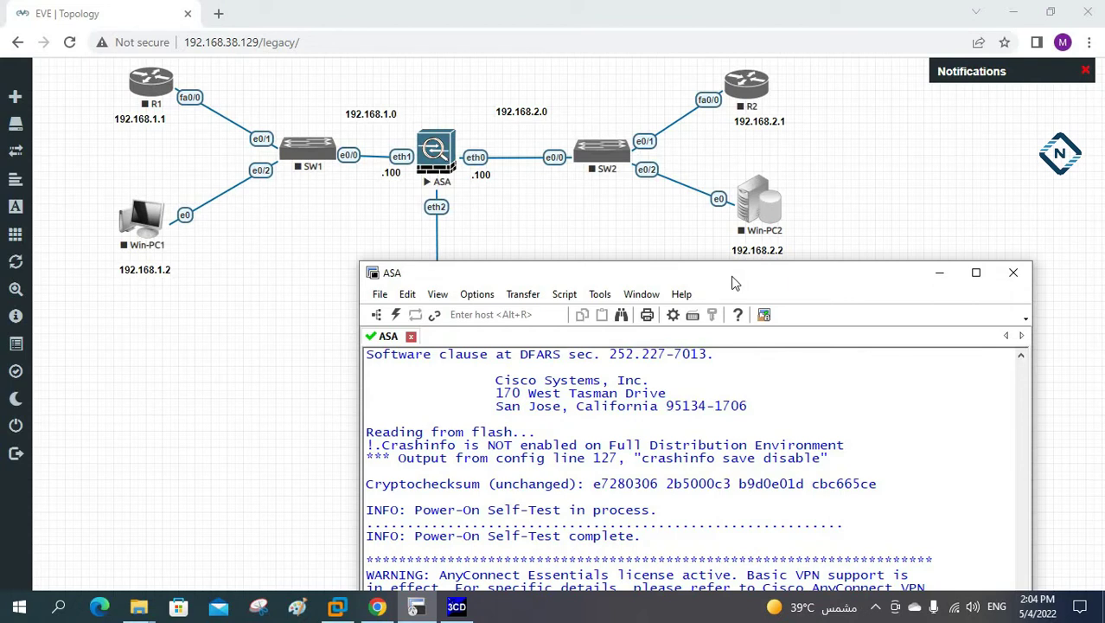
pyautogui.moveTo(732, 280); pyautogui.dragTo(823, 197)
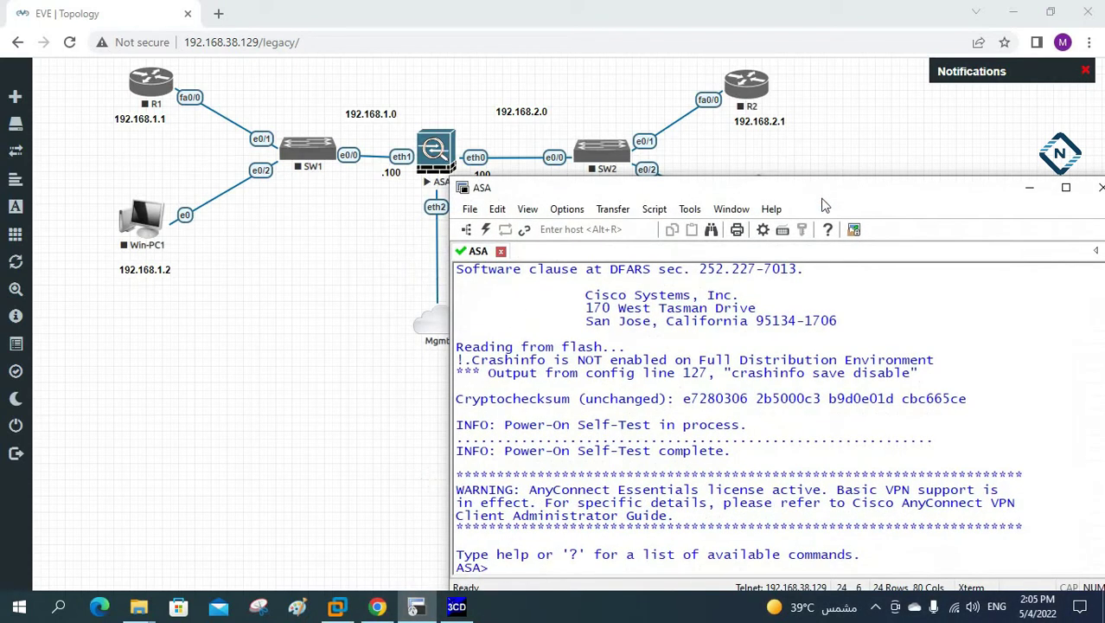
pyautogui.moveTo(823, 200); pyautogui.dragTo(882, 150)
pyautogui.moveTo(443, 339)
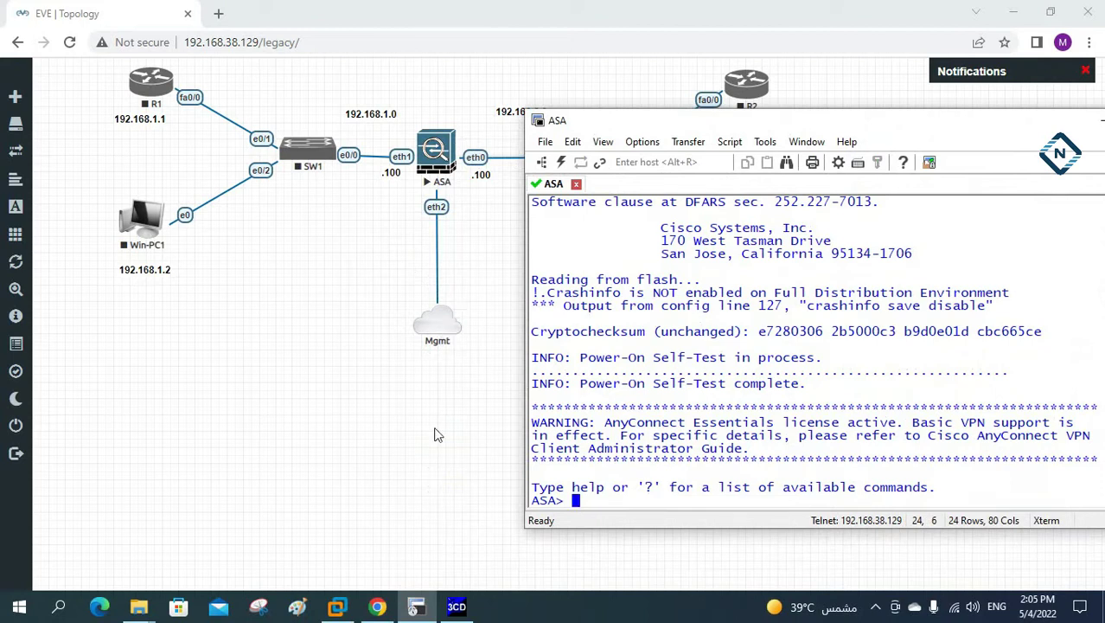
pyautogui.click(433, 476)
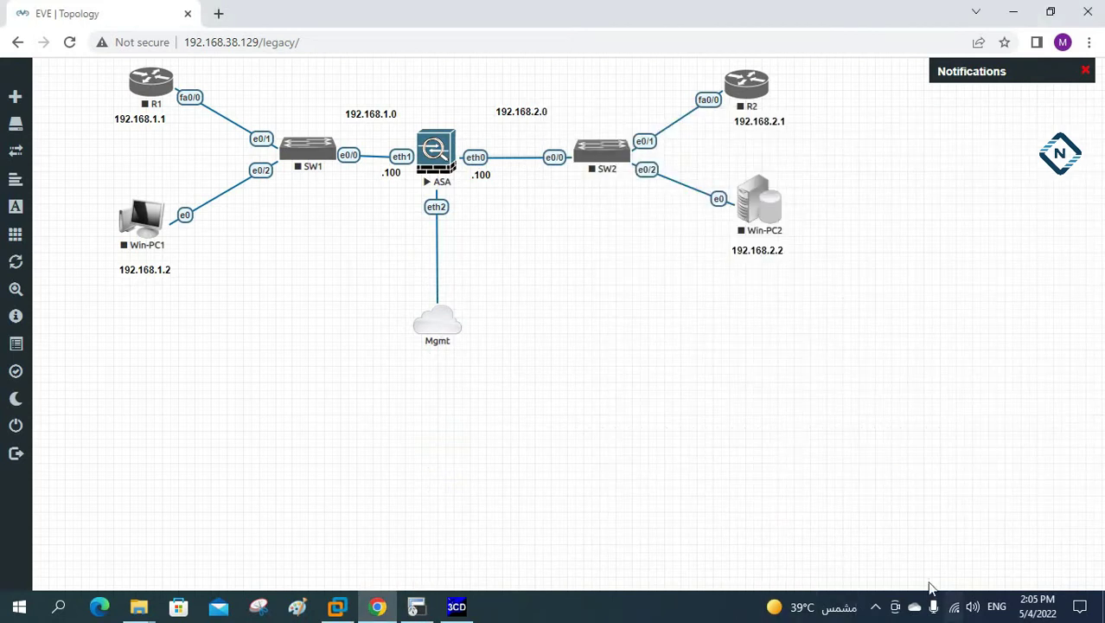
# - Bring up the 3CDaemon TFTP server, which is listening on port 69
pyautogui.click(456, 608)
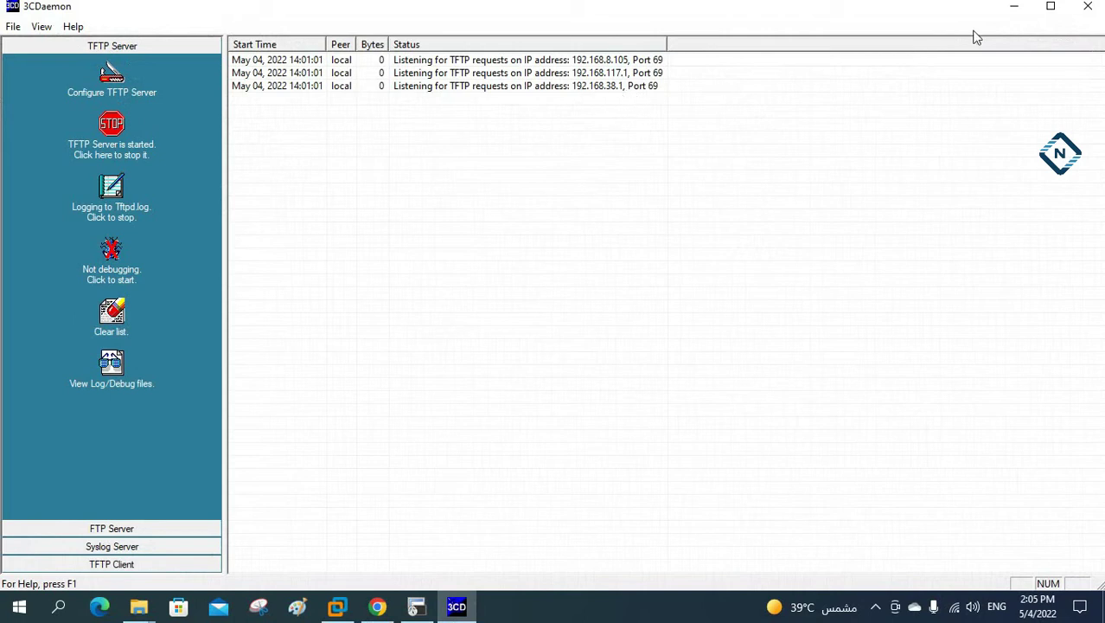
# - Minimize 3CDaemon and return to the ASA console in SecureCRT
pyautogui.click(1012, 7)
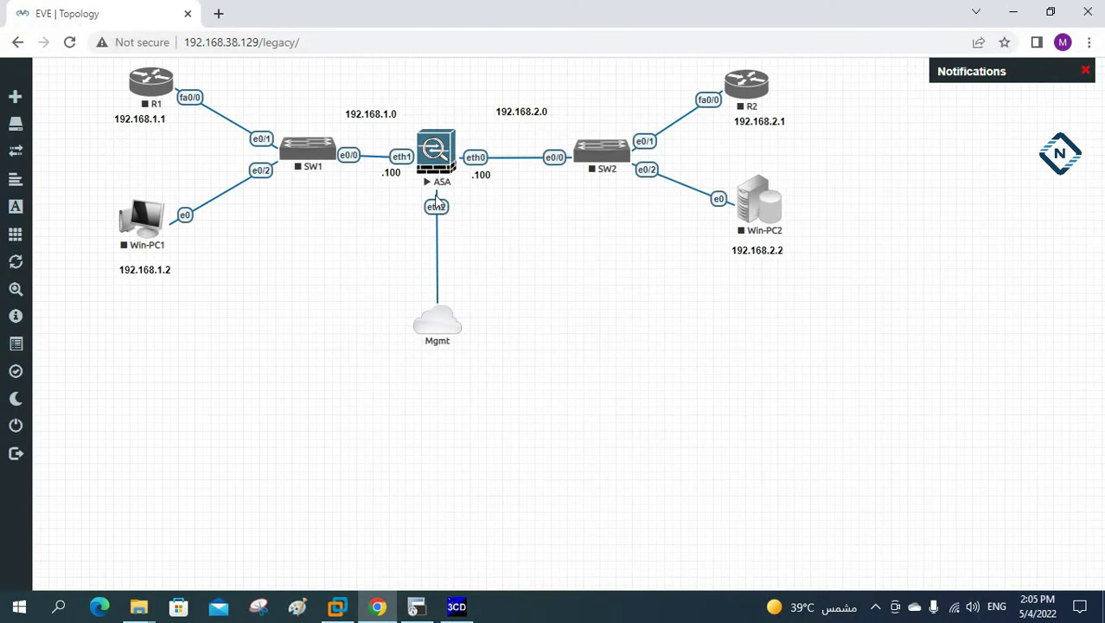
pyautogui.click(456, 606)
pyautogui.click(457, 606)
pyautogui.click(416, 606)
# - Enter ASA privileged mode with en and the enable password
pyautogui.press('Return')
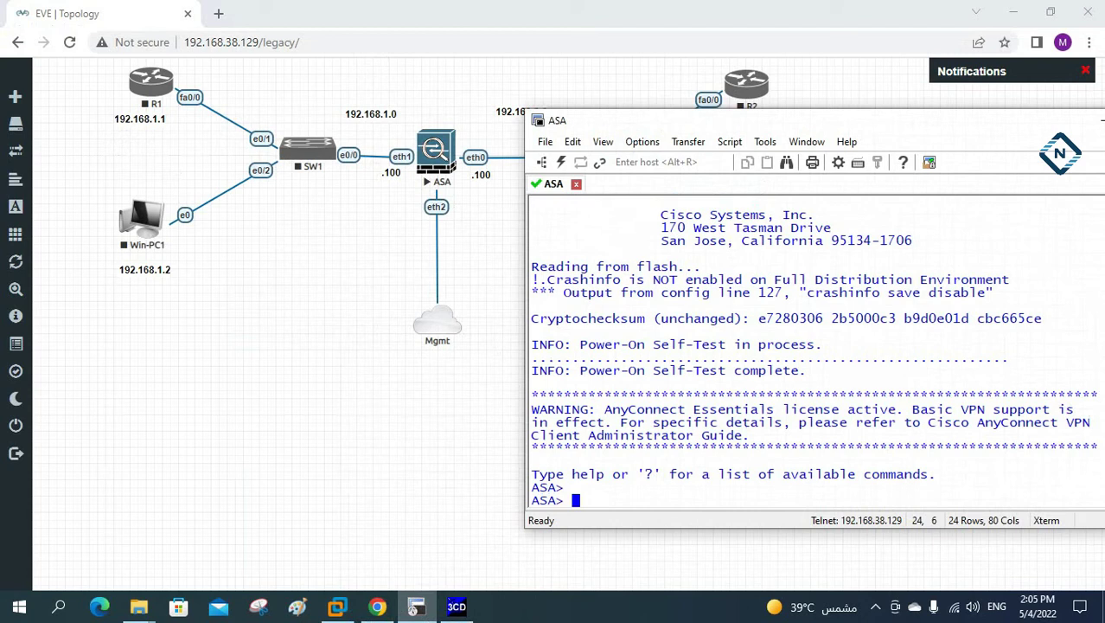
pyautogui.write('en')
pyautogui.press('Return')
pyautogui.write('cisco')
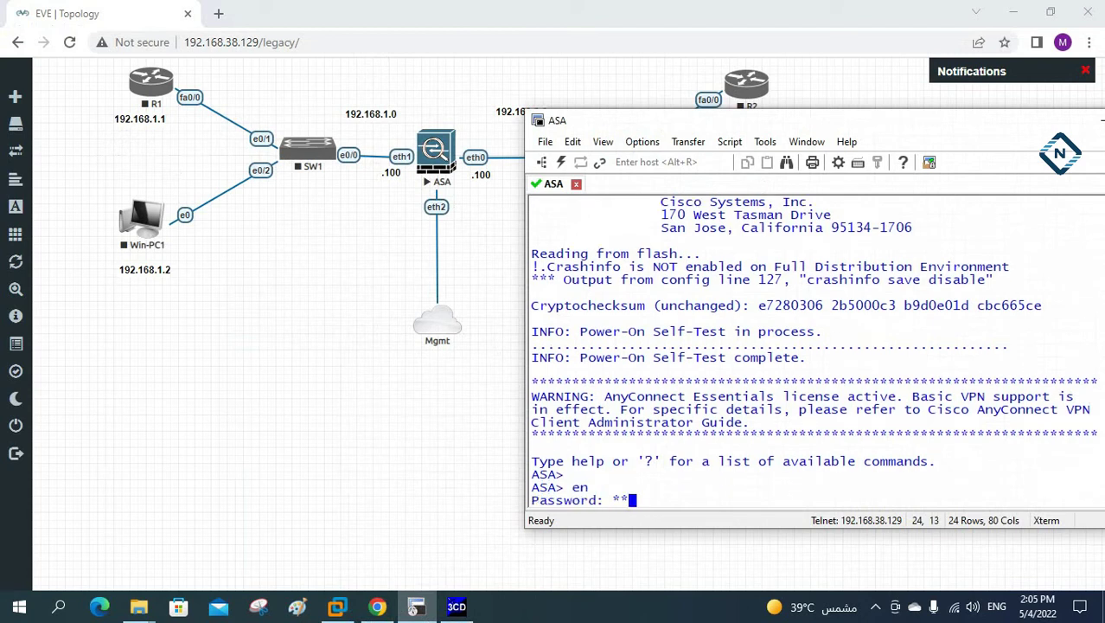
pyautogui.press('Return')
pyautogui.press('Return')
# - Run sh ip and widen the console to show outside 192.168.2.100 and inside 192.168.1.100
pyautogui.press('Return')
pyautogui.press('Return')
pyautogui.write('sh ip')
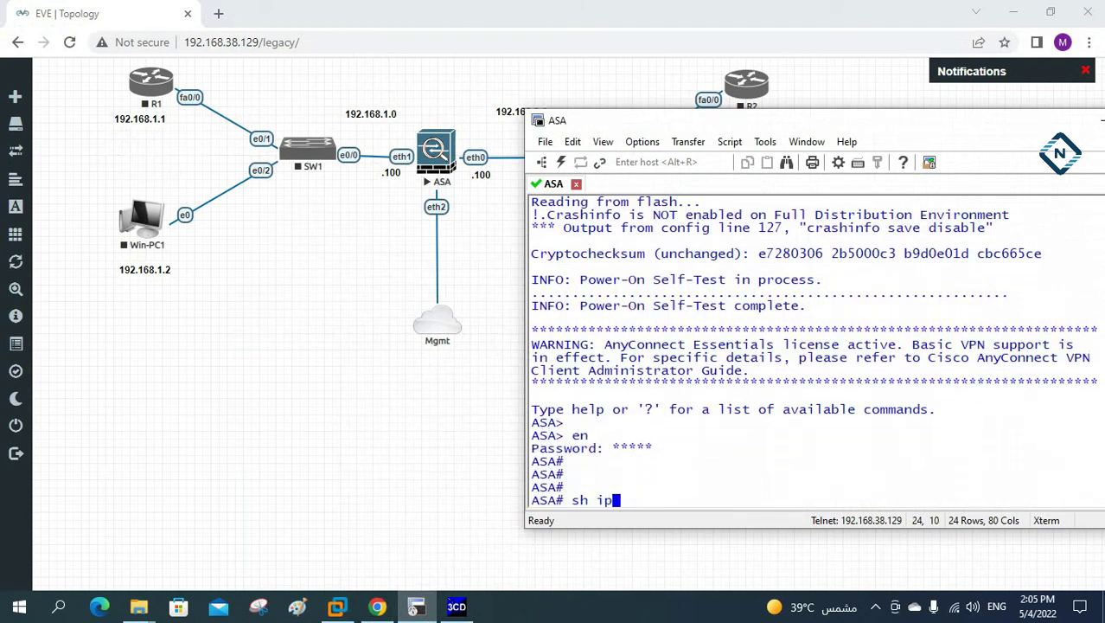
pyautogui.press('Return')
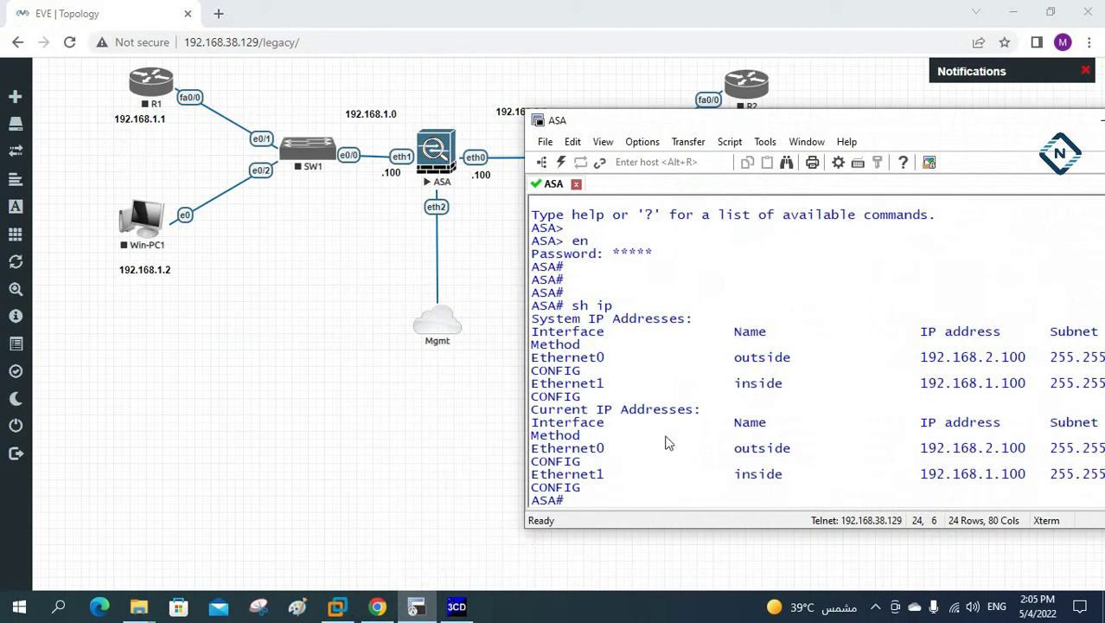
pyautogui.moveTo(524, 332); pyautogui.dragTo(459, 334)
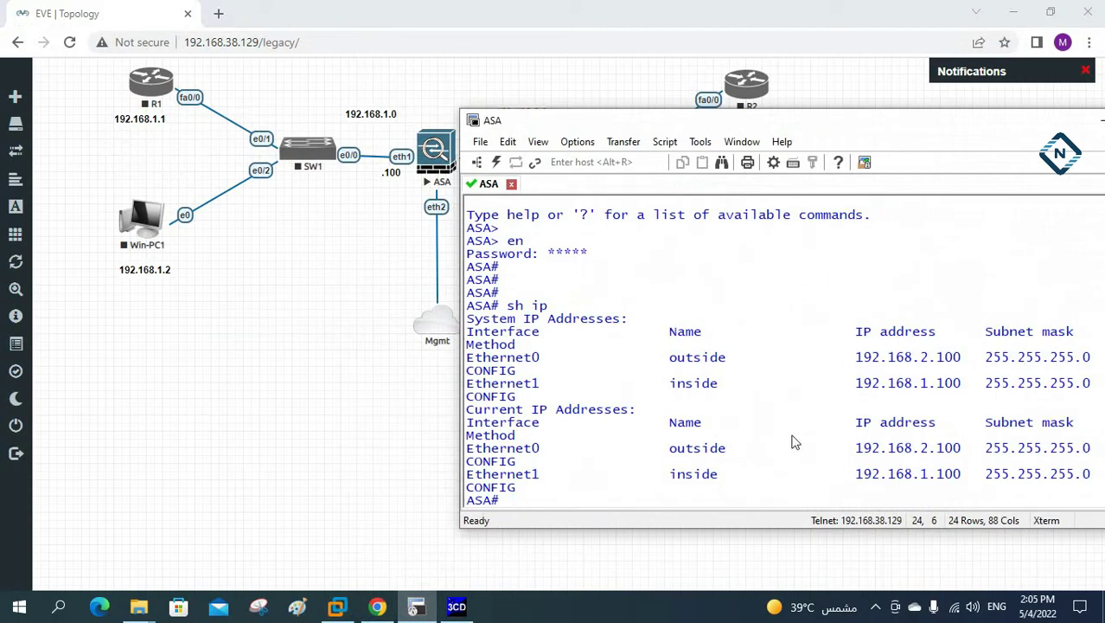
pyautogui.moveTo(539, 450); pyautogui.dragTo(471, 451)
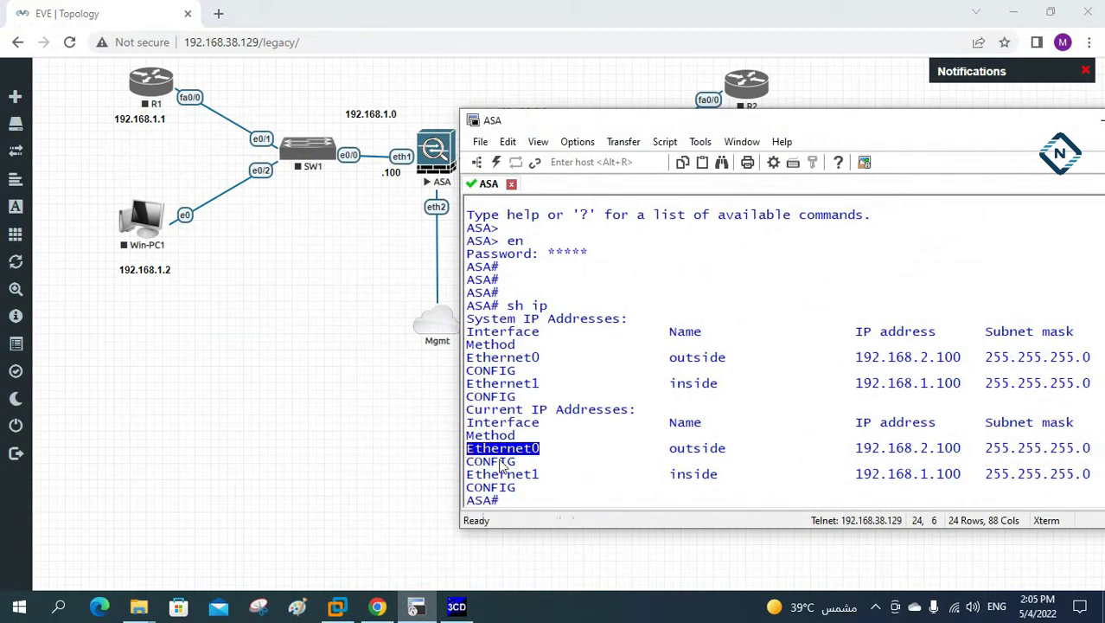
pyautogui.moveTo(648, 124); pyautogui.dragTo(760, 116)
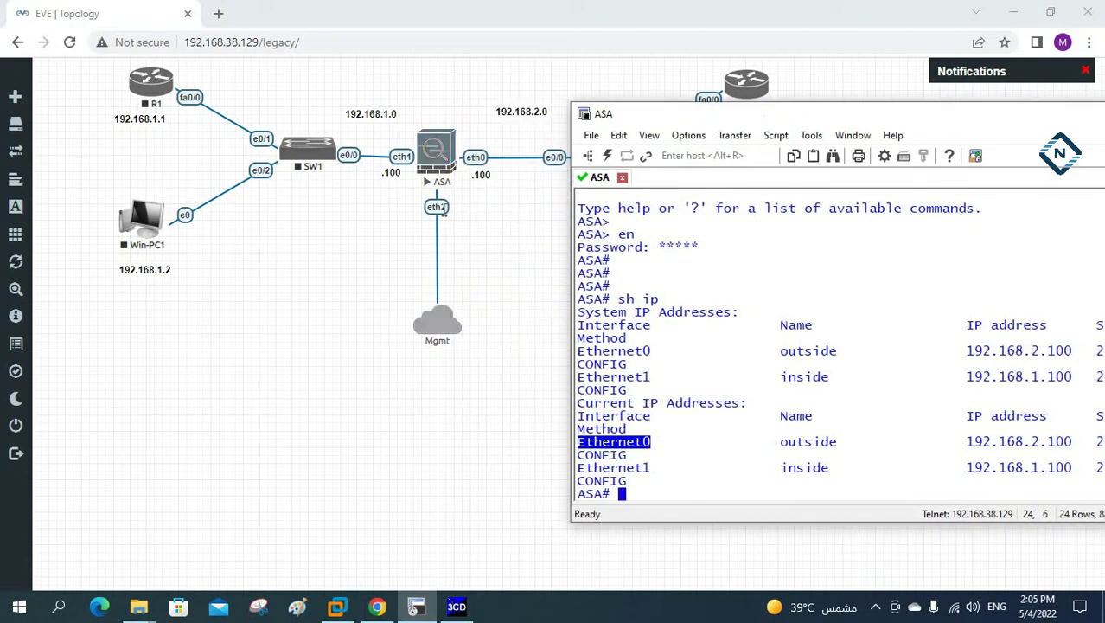
pyautogui.click(782, 374)
# - Enter config mode on interface eth2 and begin typing ip add 192.168.38.100 255
pyautogui.write('config t')
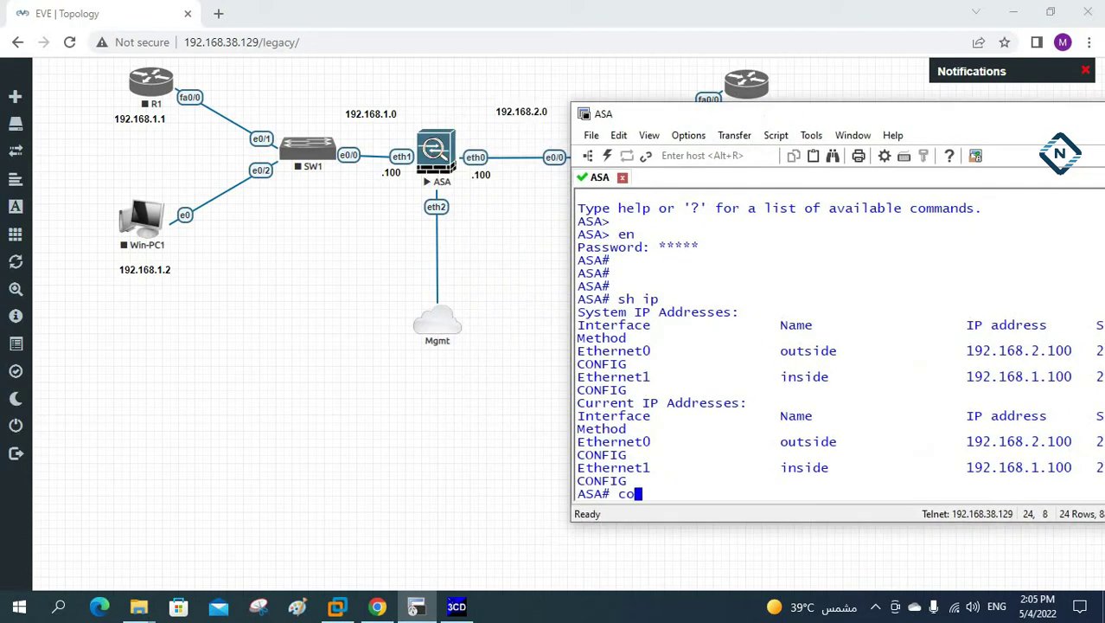
pyautogui.press('Return')
pyautogui.press('Return')
pyautogui.write('in')
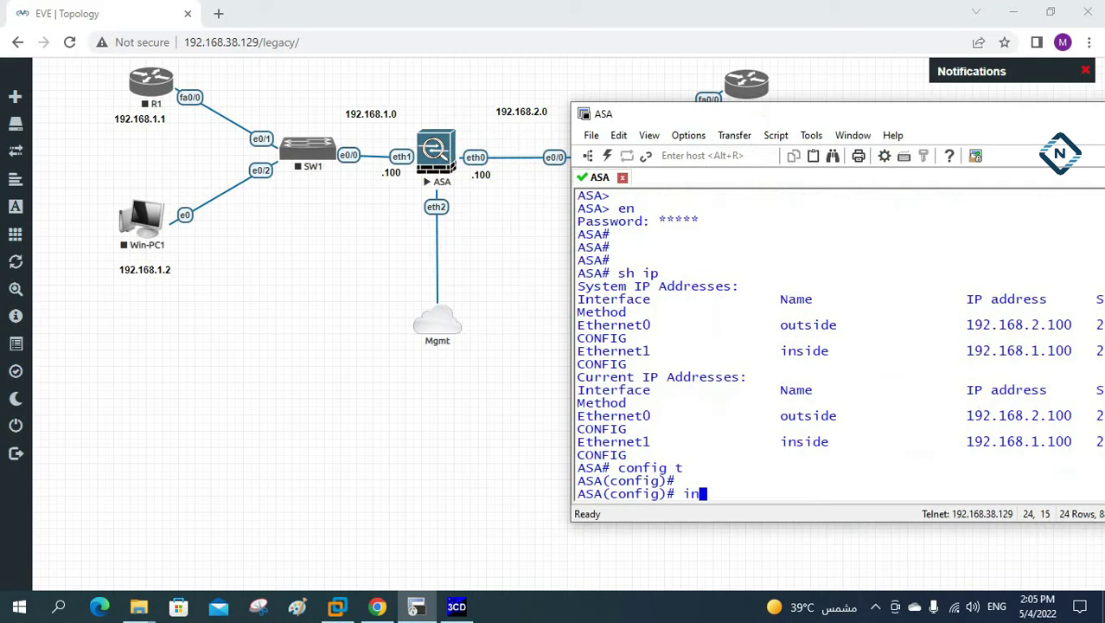
pyautogui.write('t eth2')
pyautogui.press('Return')
pyautogui.write('ip add')
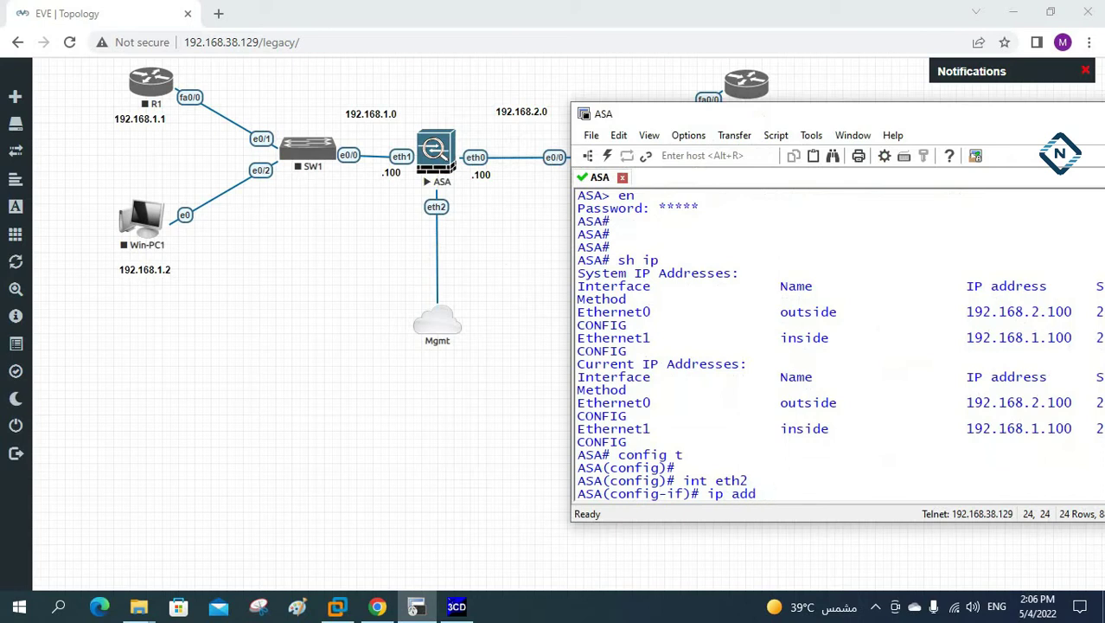
pyautogui.write('192.168.')
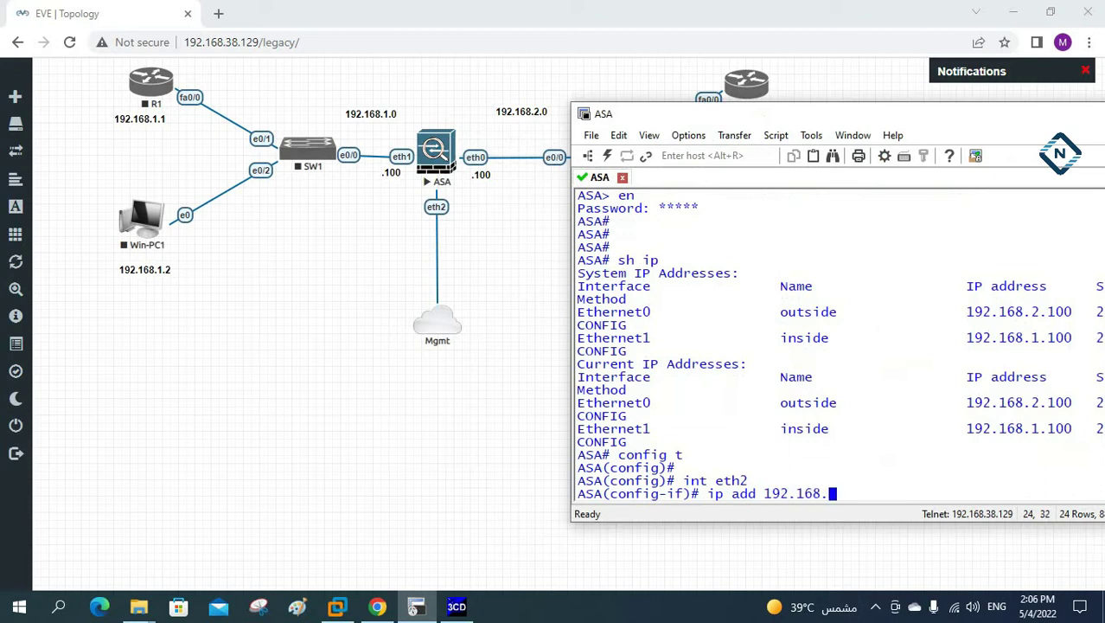
pyautogui.write('38.100 255.')
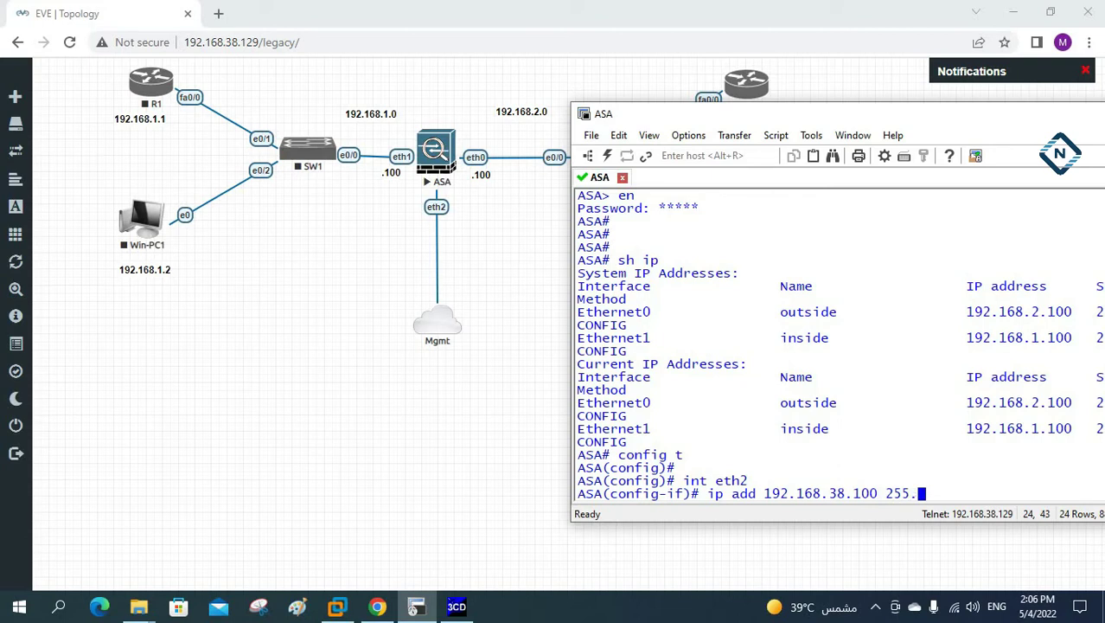
pyautogui.moveTo(445, 322)
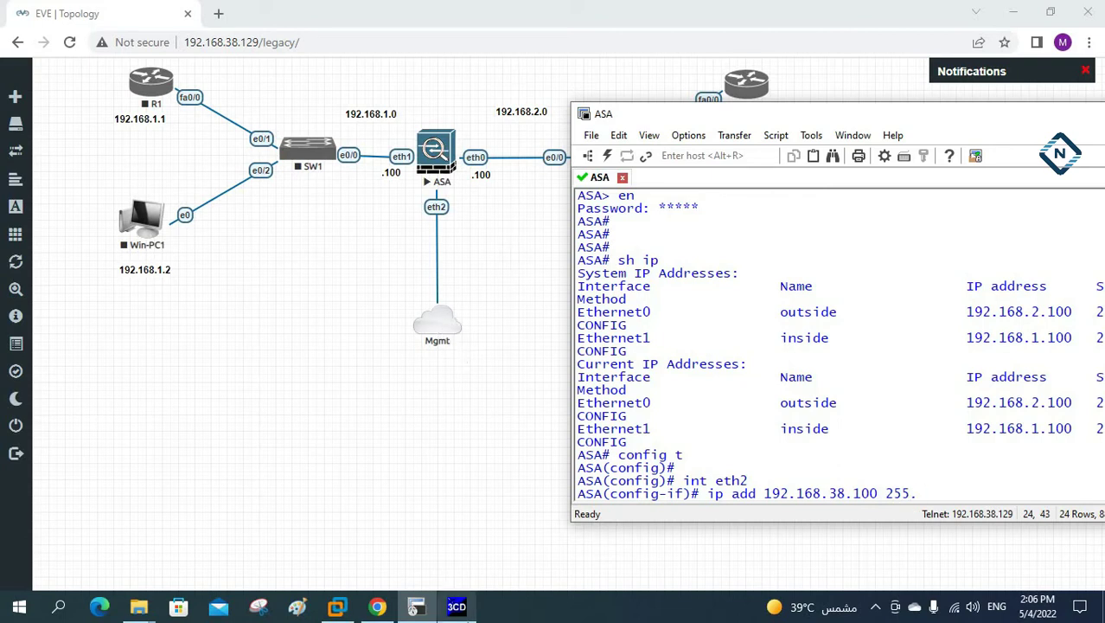
pyautogui.click(456, 606)
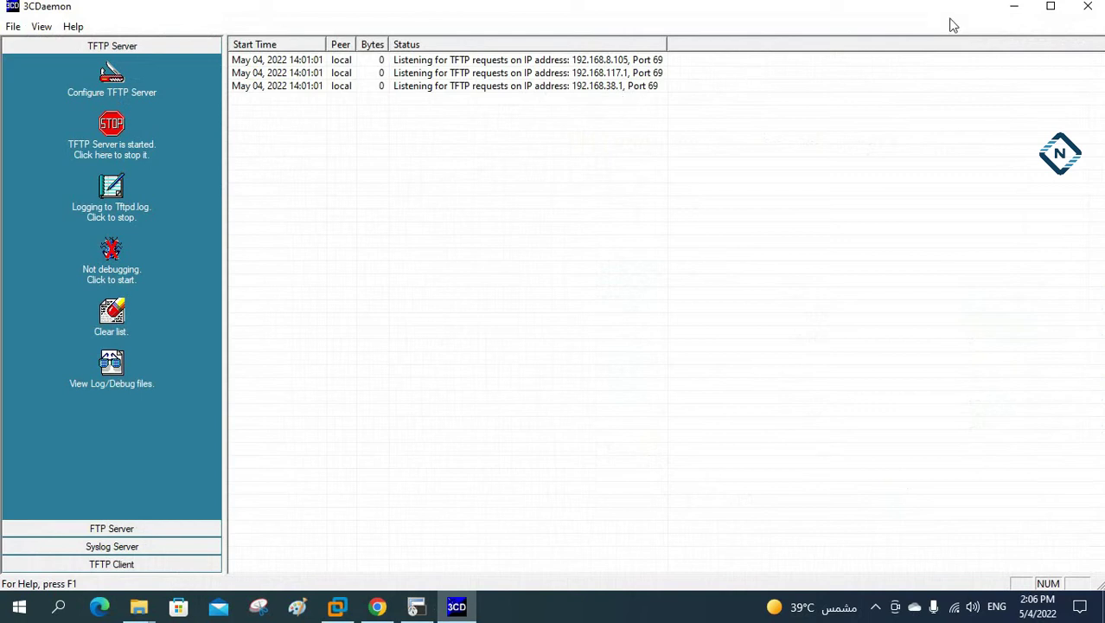
# - Minimize 3CDaemon and continue typing the eth2 subnet mask
pyautogui.click(1013, 7)
pyautogui.write('255.255.0')
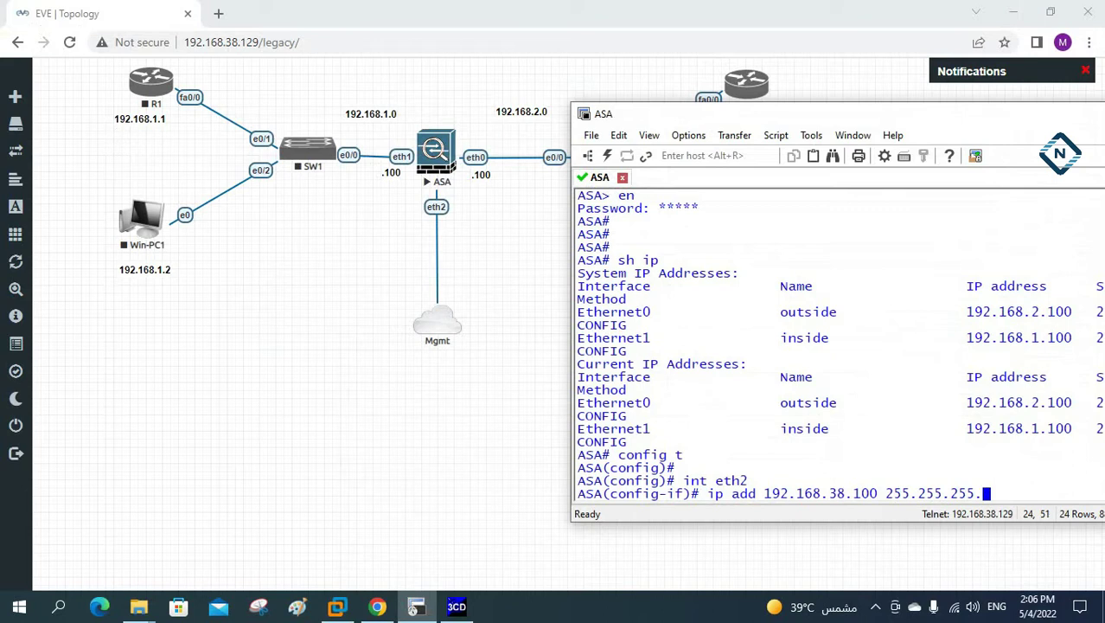
# - Apply 192.168.38.100 255.255.255.0 to eth2 and name the interface DMZ
pyautogui.press('Return')
pyautogui.write('nam')
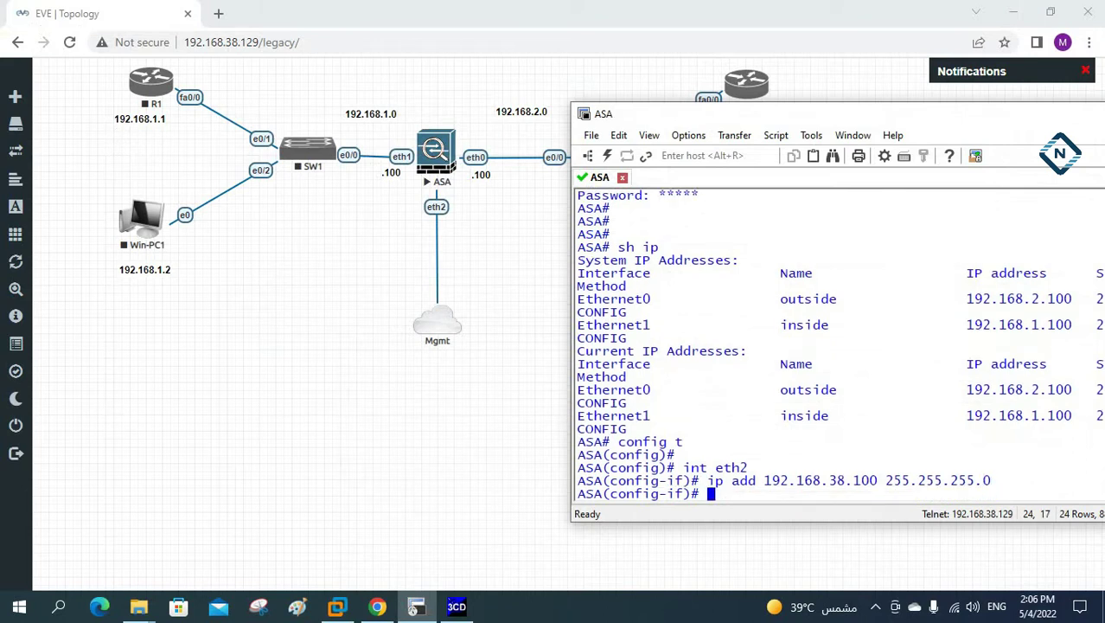
pyautogui.press('Tab')
pyautogui.write('e')
pyautogui.write('if')
pyautogui.press('Tab')
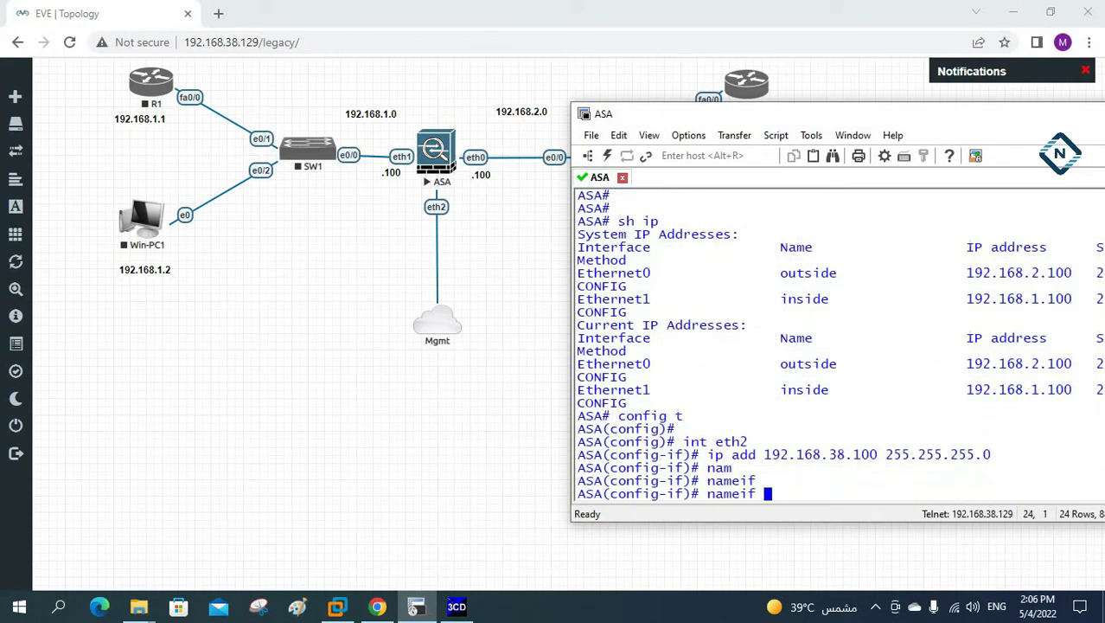
pyautogui.write('DMZ')
pyautogui.press('Return')
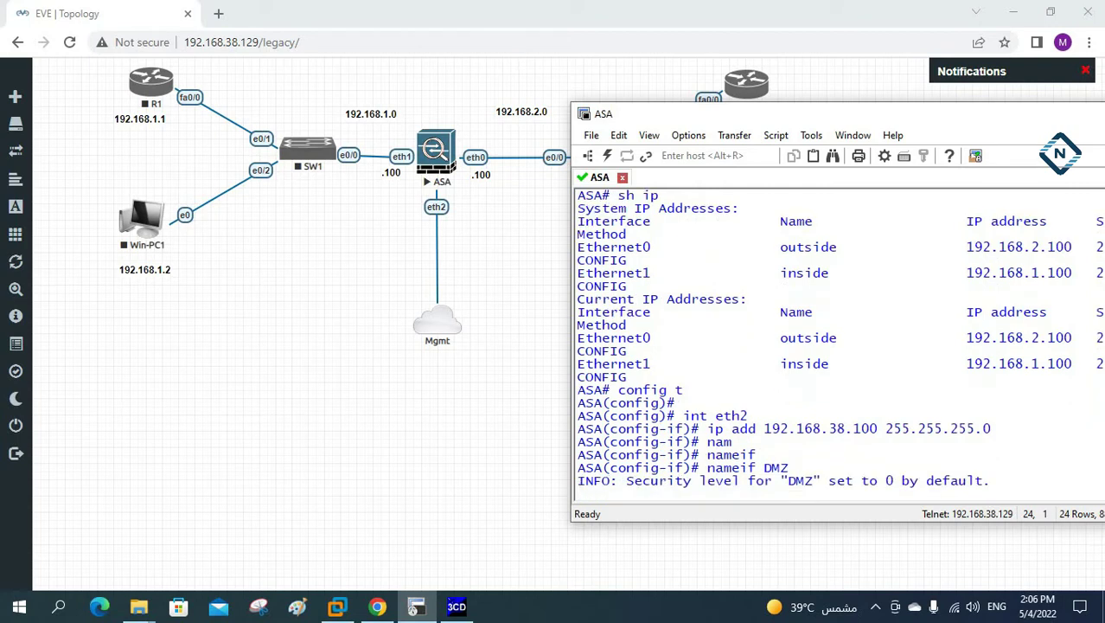
pyautogui.press('Return')
pyautogui.press('Return')
pyautogui.press('Return')
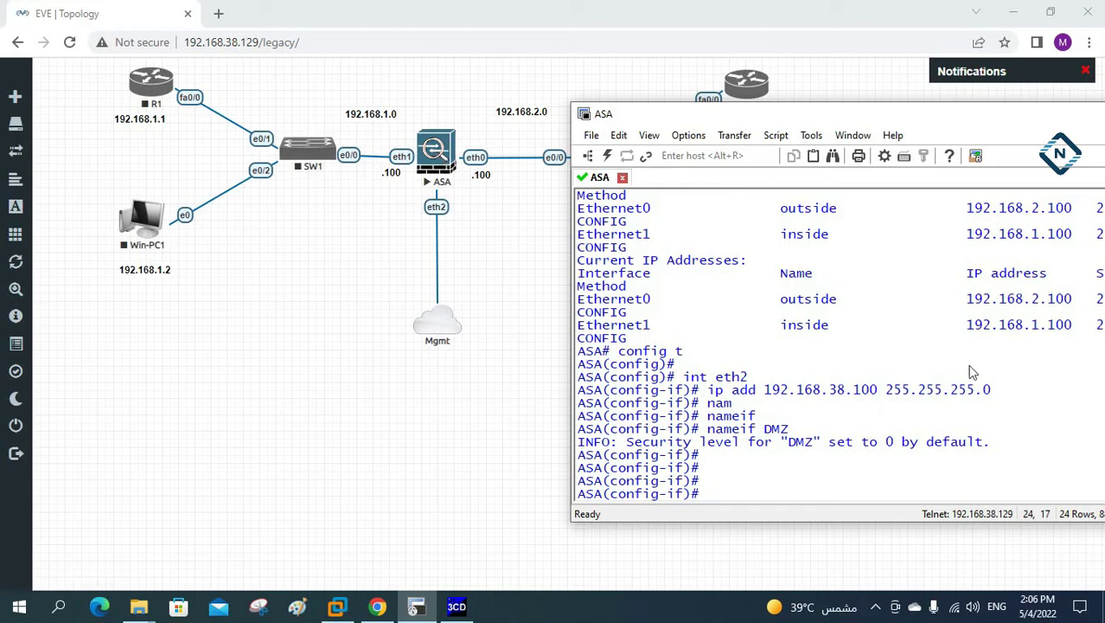
# - Enable eth2 with no shutdown, verify Ethernet2 DMZ at 192.168.38.100, and exit to global config
pyautogui.write('no sh')
pyautogui.press('Return')
pyautogui.press('Return')
pyautogui.press('Return')
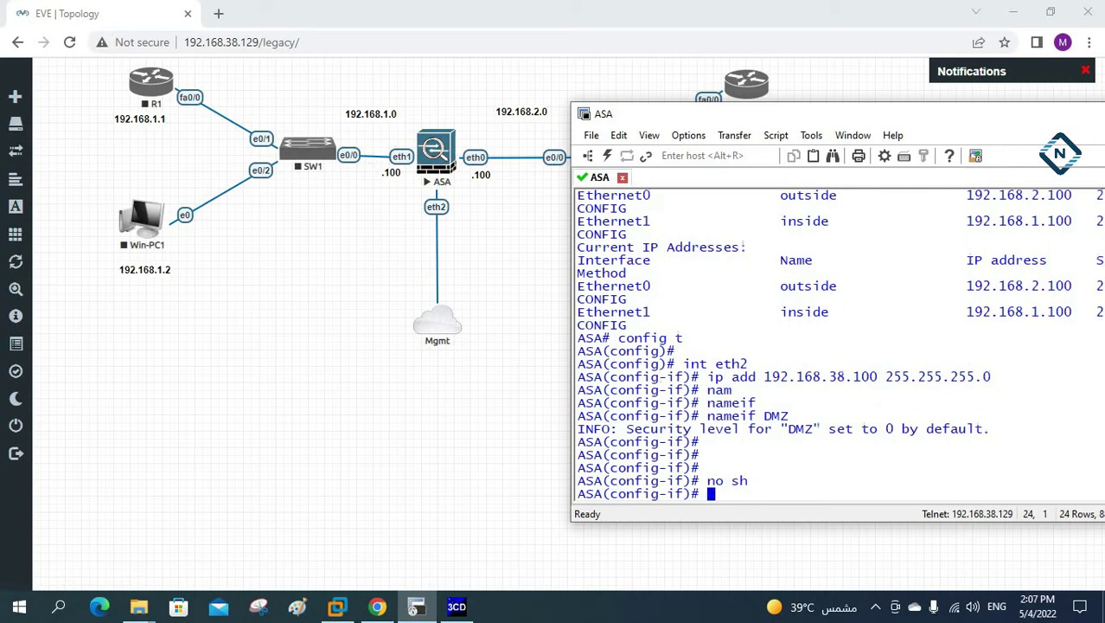
pyautogui.write('sh ip')
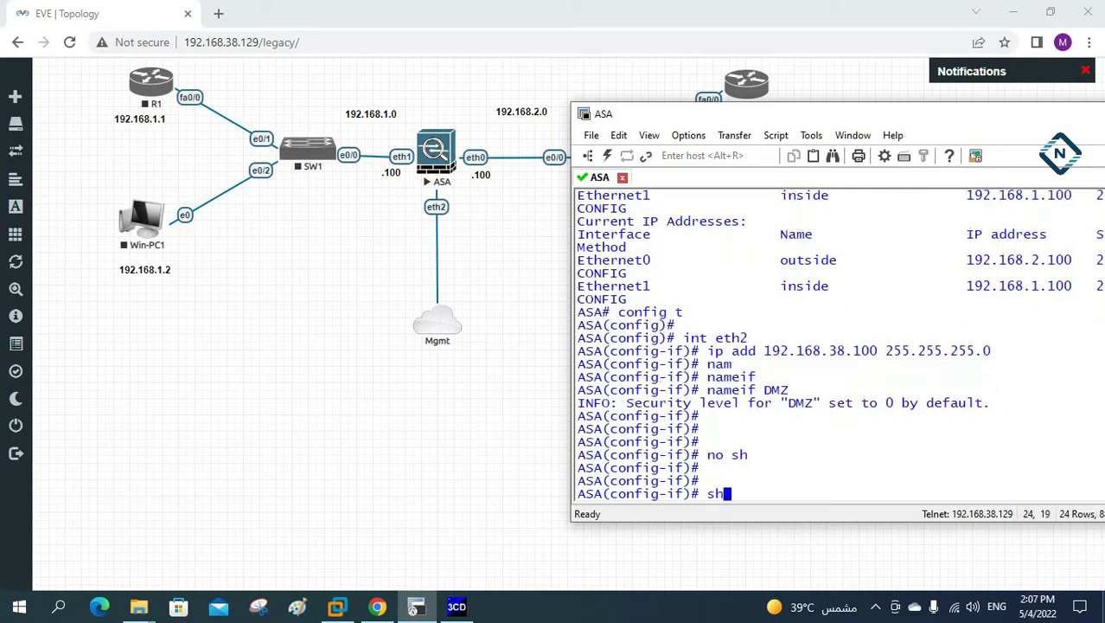
pyautogui.press('Return')
pyautogui.press('Return')
pyautogui.press('Return')
pyautogui.press('Return')
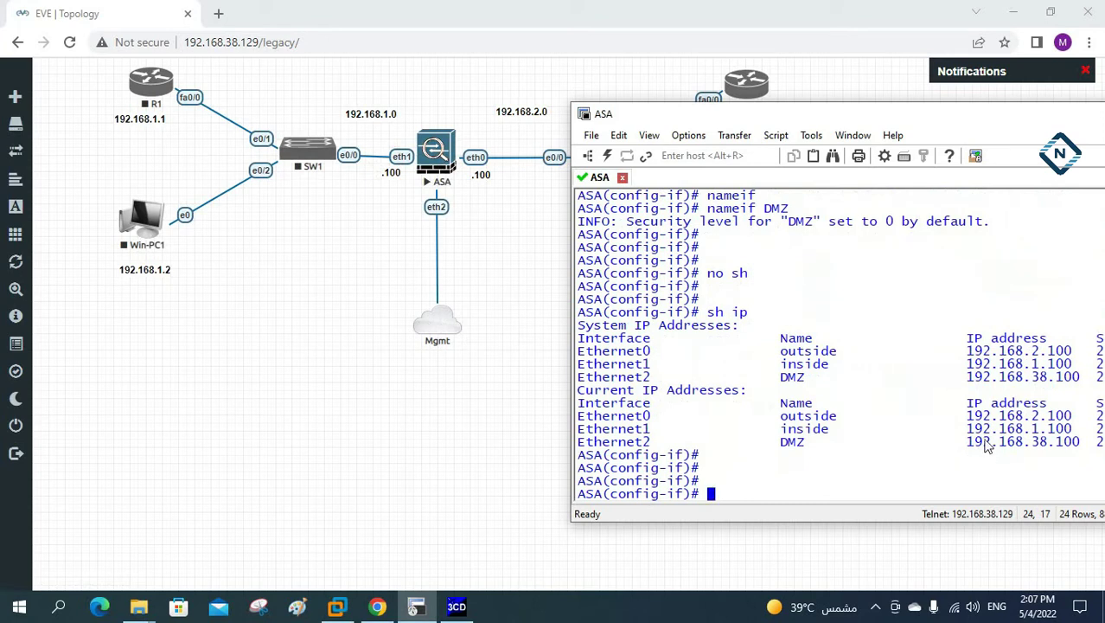
pyautogui.write('exit')
pyautogui.press('Return')
pyautogui.press('Return')
pyautogui.press('Return')
pyautogui.press('Return')
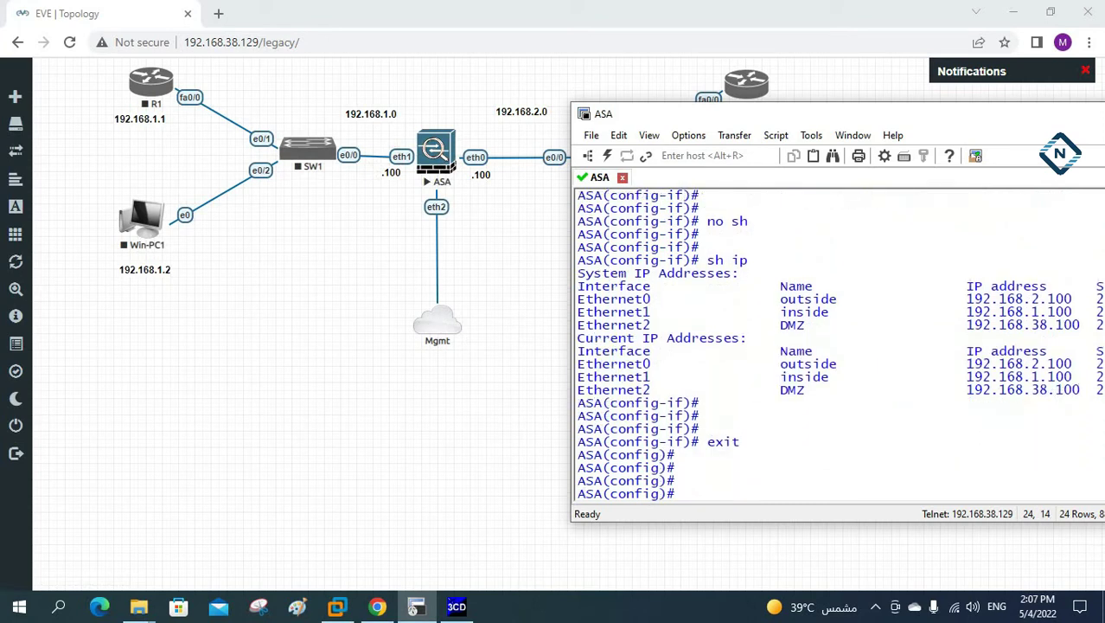
# - Start copy running-config tftp: and accept the default source filename running-config
pyautogui.write('cp')
pyautogui.press('Tab')
pyautogui.press('BackSpace')
pyautogui.write('op')
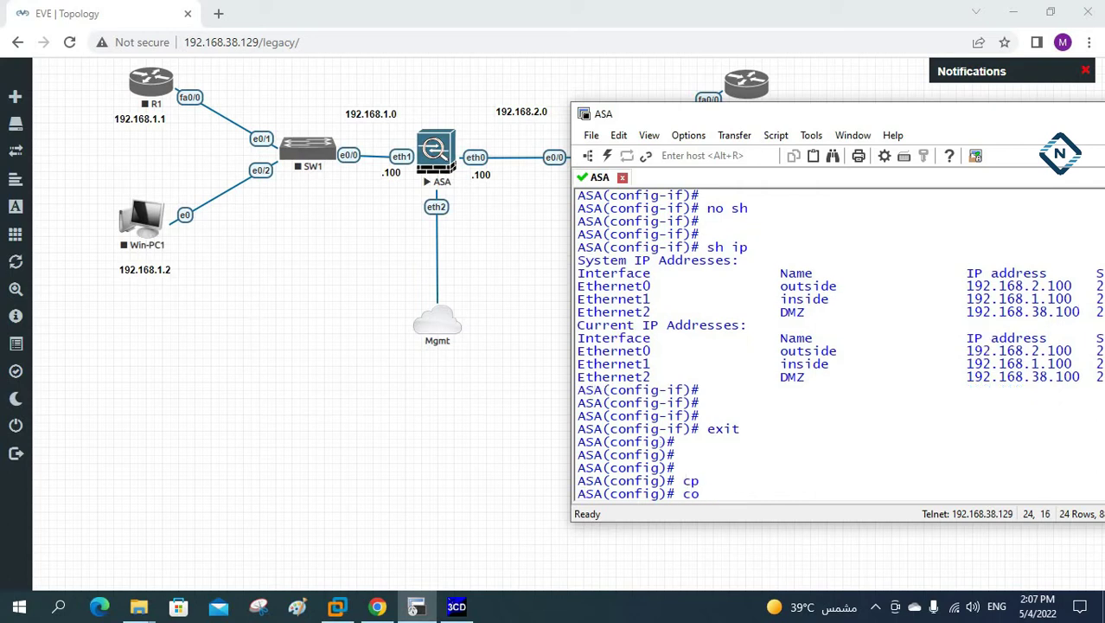
pyautogui.press('Tab')
pyautogui.write('ru')
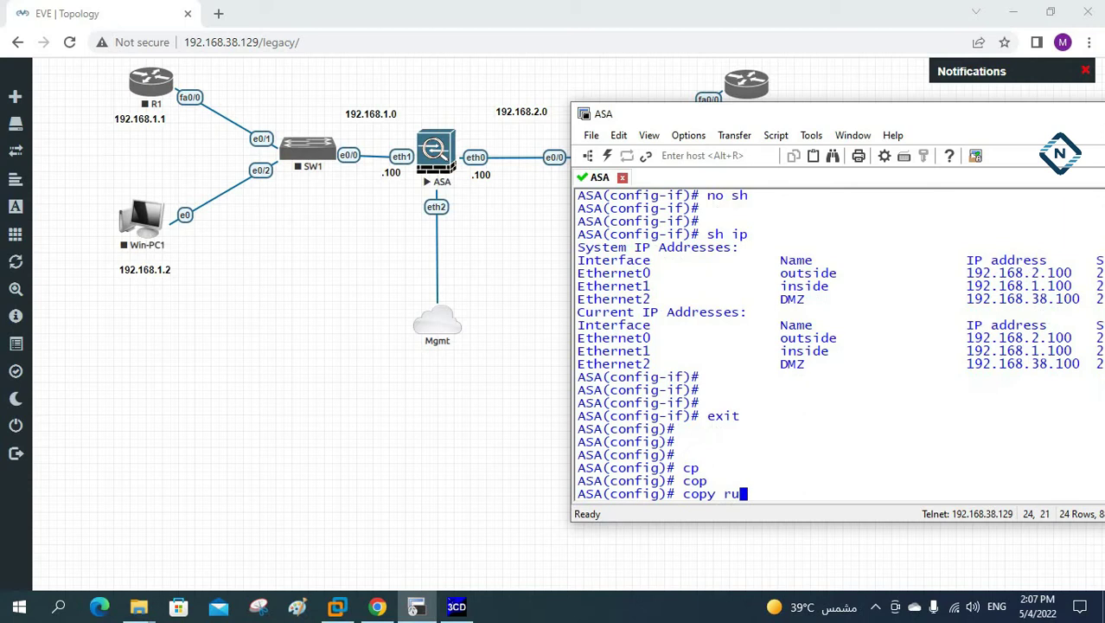
pyautogui.press('Tab')
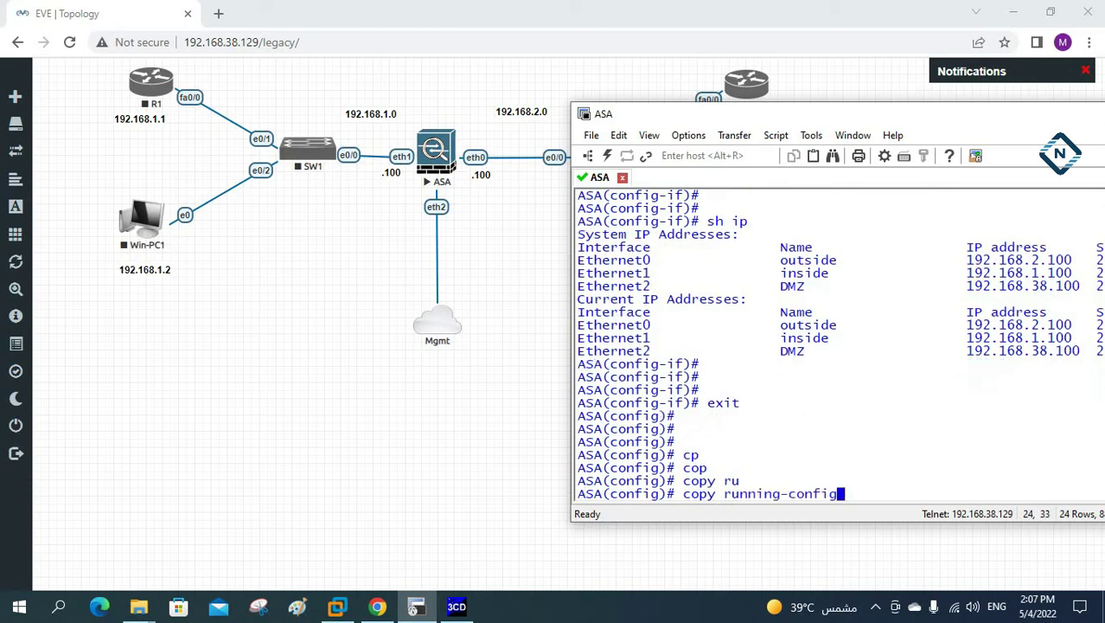
pyautogui.write('tftp:')
pyautogui.press('Return')
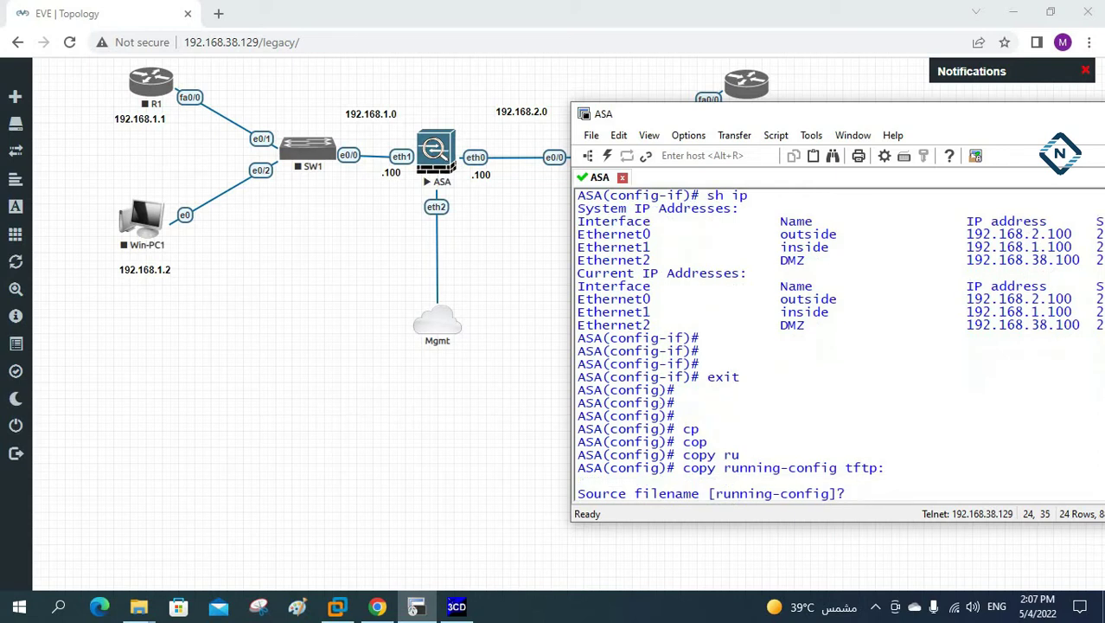
pyautogui.press('Return')
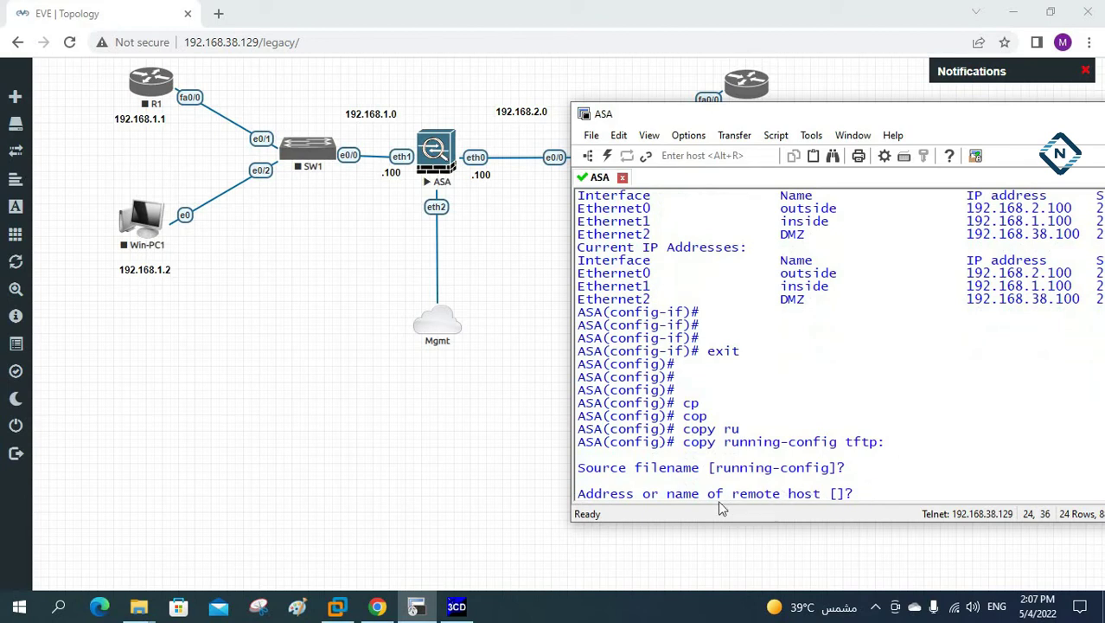
# - Check 3CDaemon's 192.168.38.1 listening address, then minimize it
pyautogui.click(455, 607)
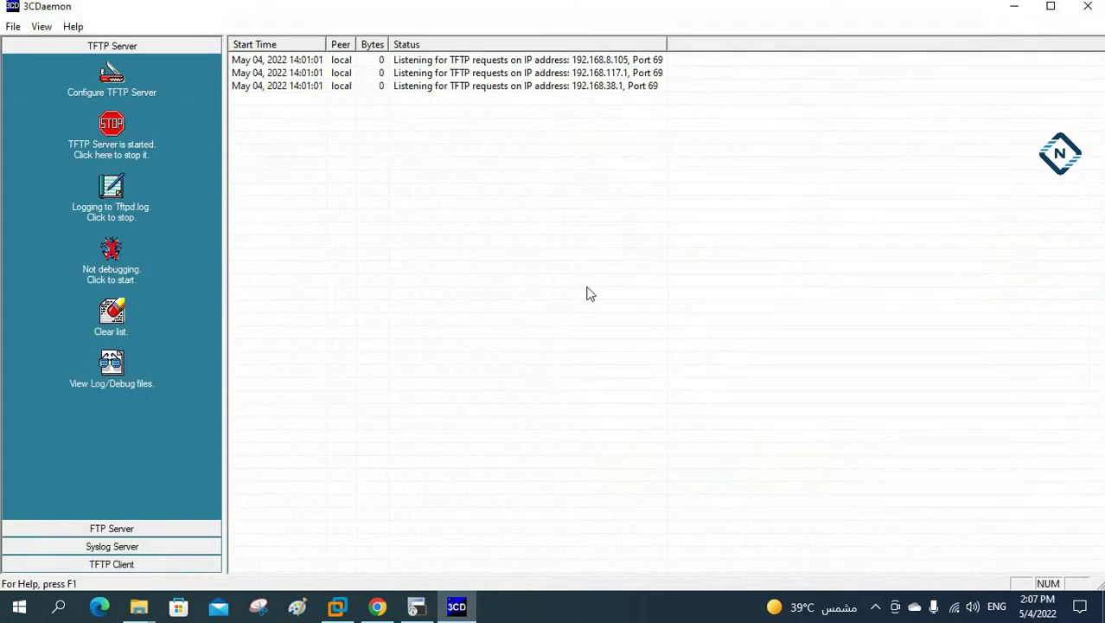
pyautogui.click(612, 89)
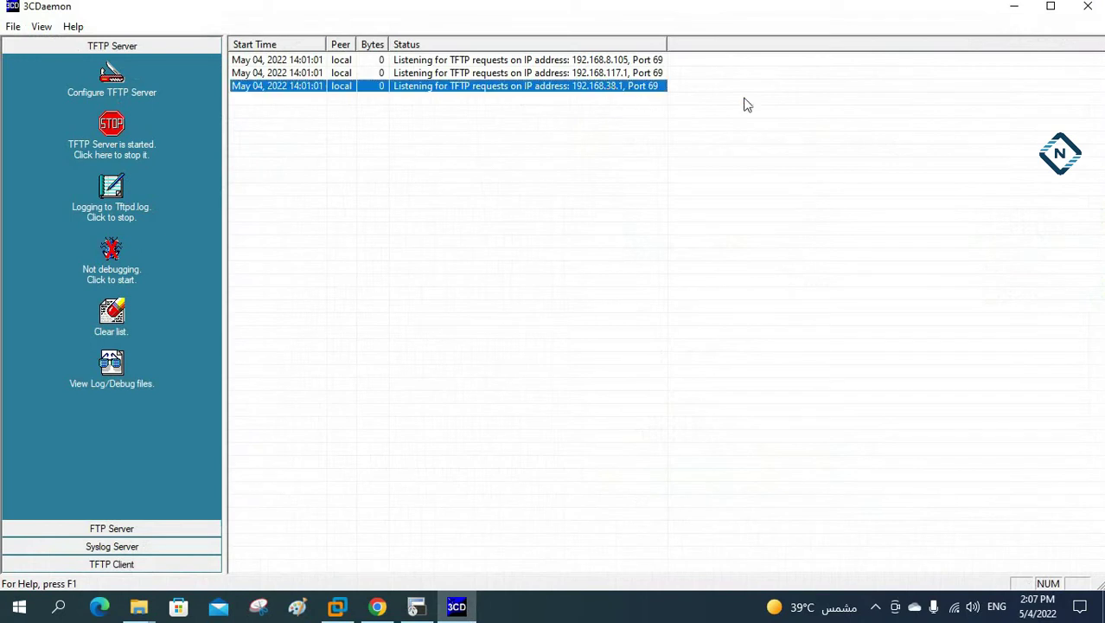
pyautogui.click(1013, 6)
# - Send the running-config to 192.168.38.1 as ASA_Backup and highlight the 3583-bytes-copied line
pyautogui.write('192.168')
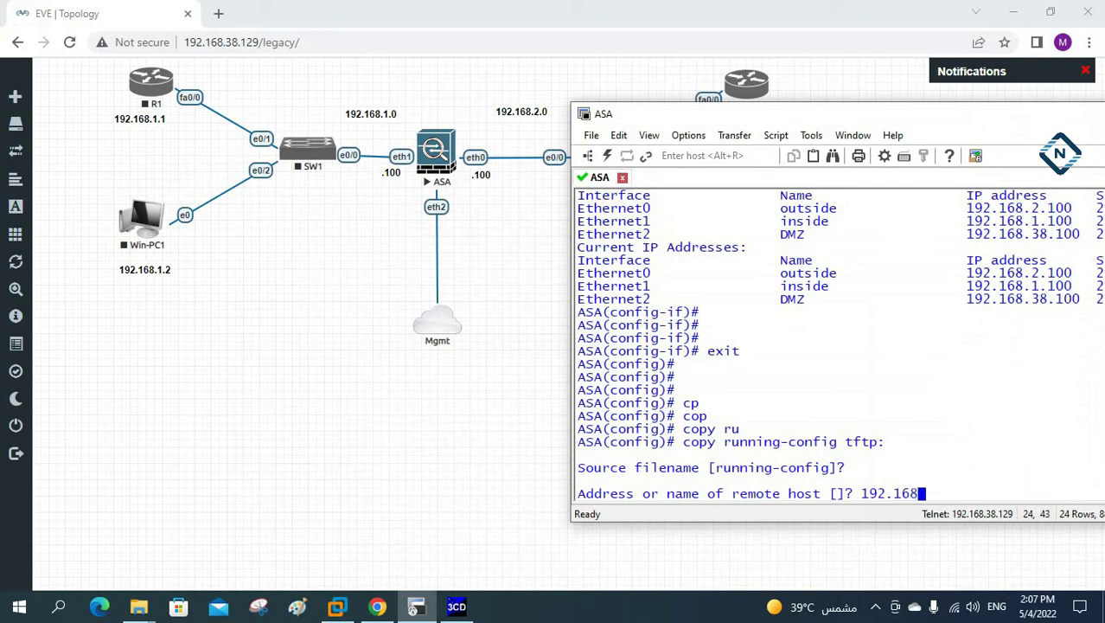
pyautogui.write('.38.1')
pyautogui.press('Return')
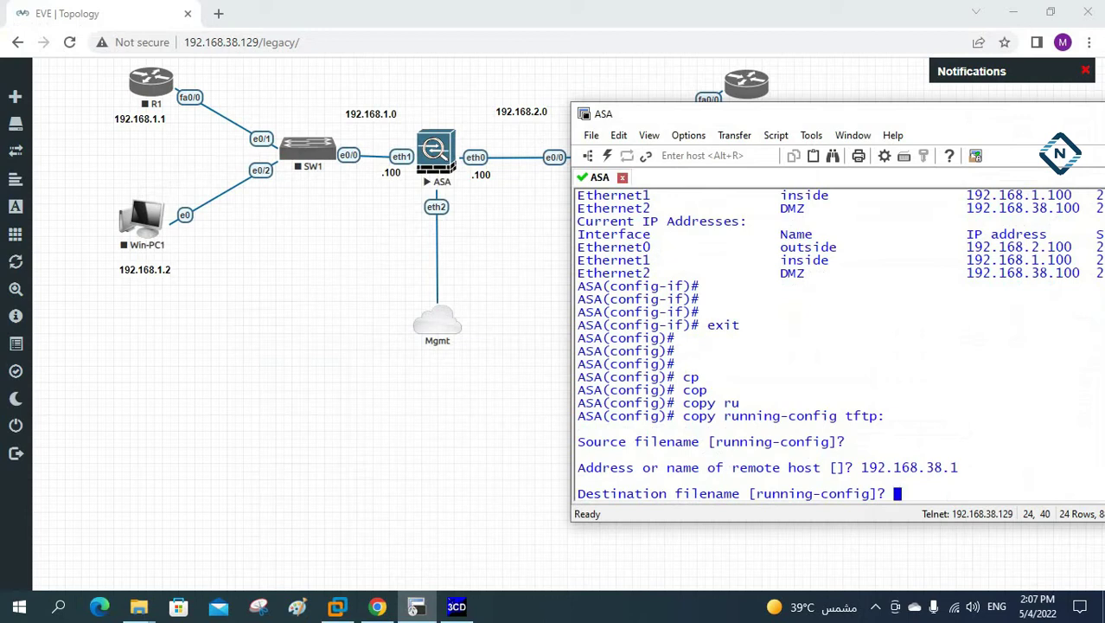
pyautogui.write('ASA_Ba')
pyautogui.write('up')
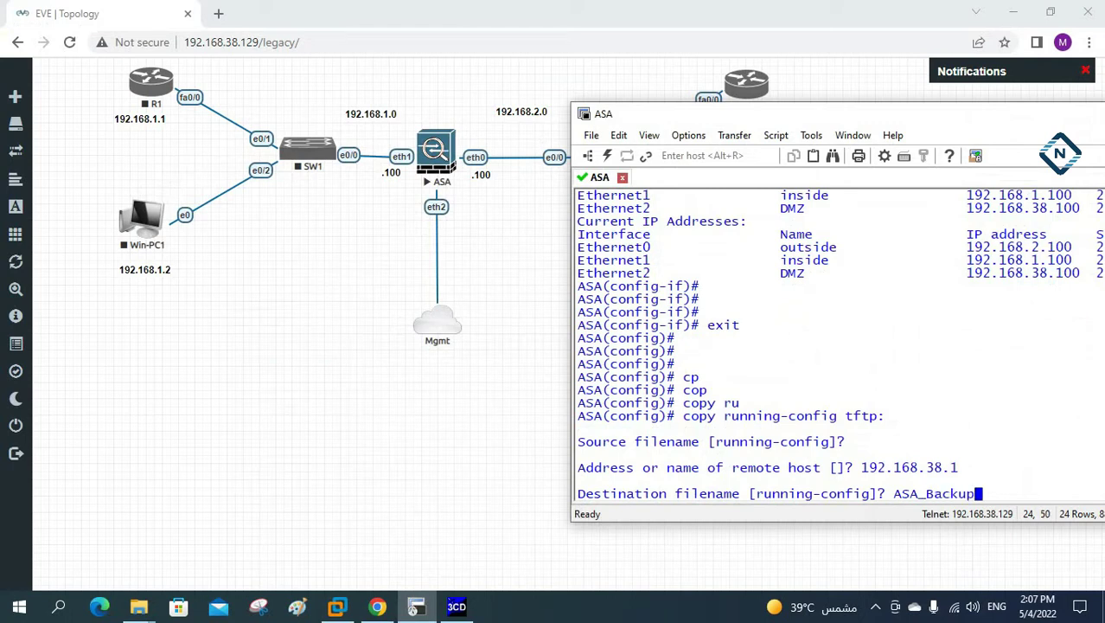
pyautogui.press('Return')
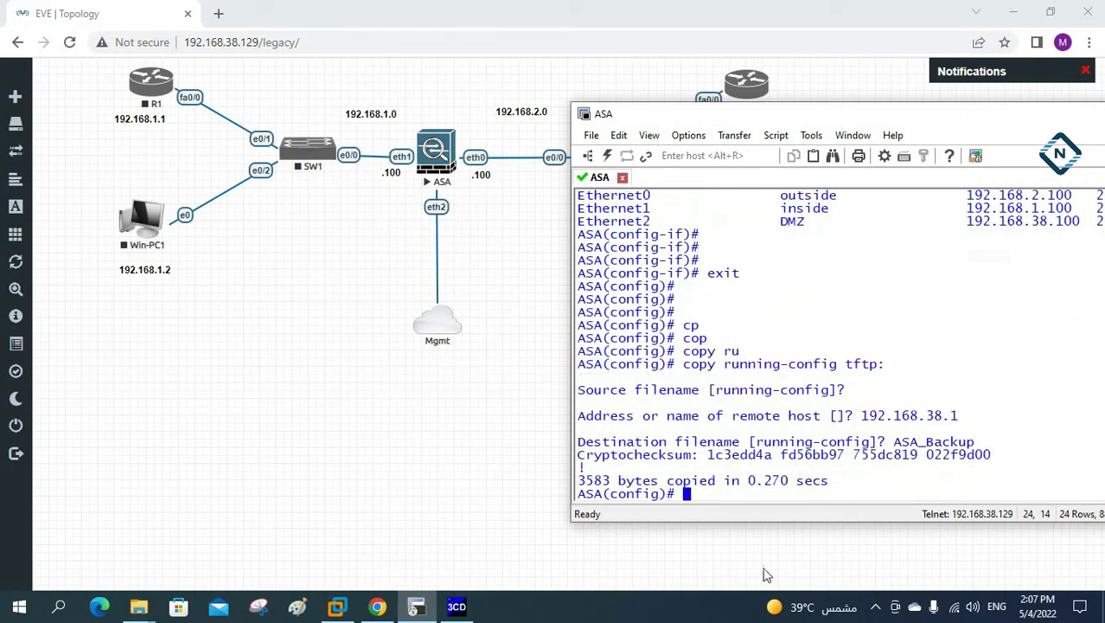
pyautogui.moveTo(830, 481); pyautogui.dragTo(590, 489)
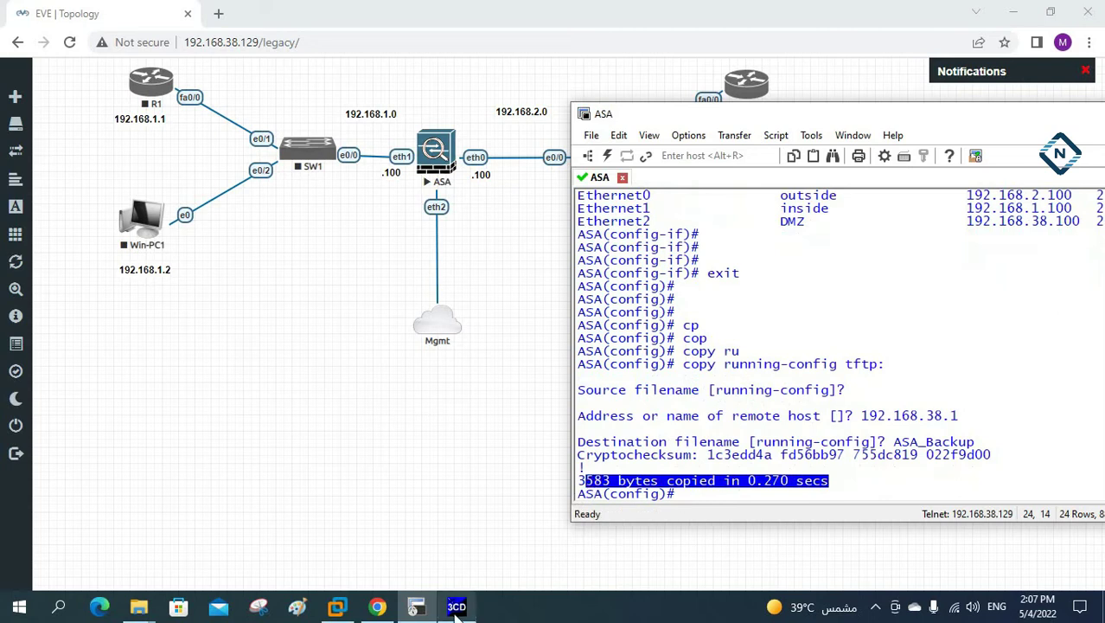
# - Check the 3CDaemon log for ASA_Backup from 192.168.38.100 at 3583 bytes, widening the Bytes column
pyautogui.click(457, 606)
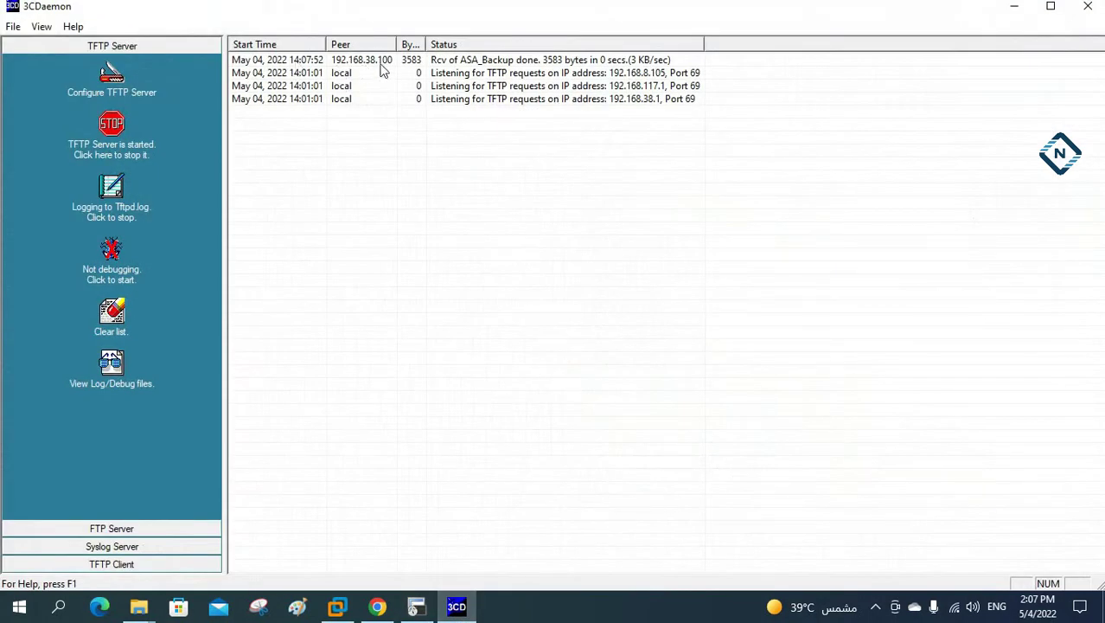
pyautogui.moveTo(425, 43); pyautogui.dragTo(468, 43)
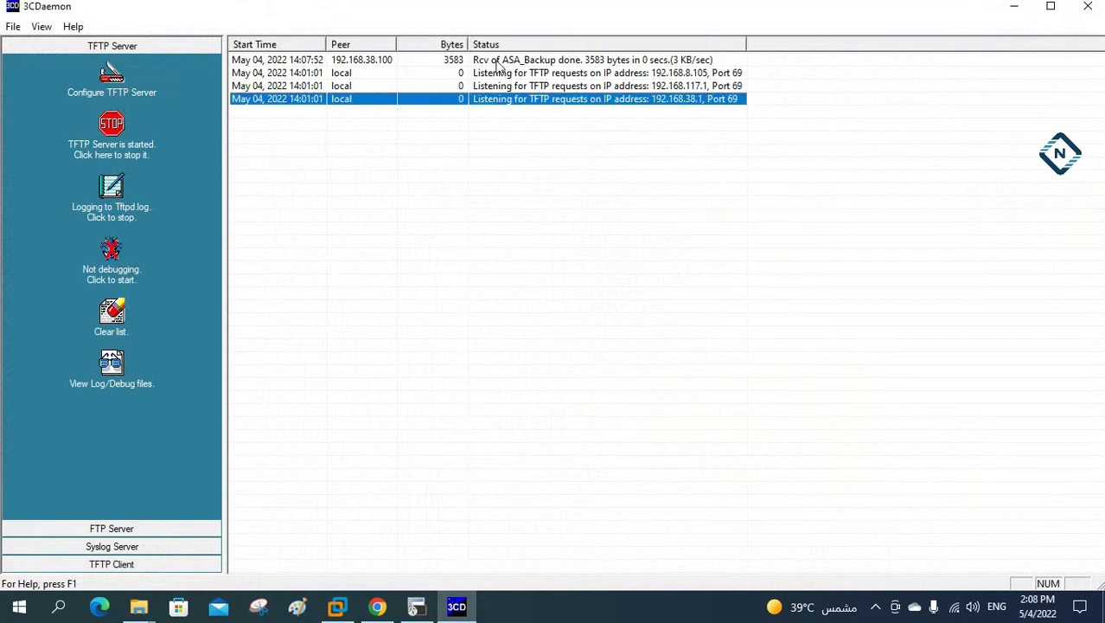
pyautogui.click(496, 61)
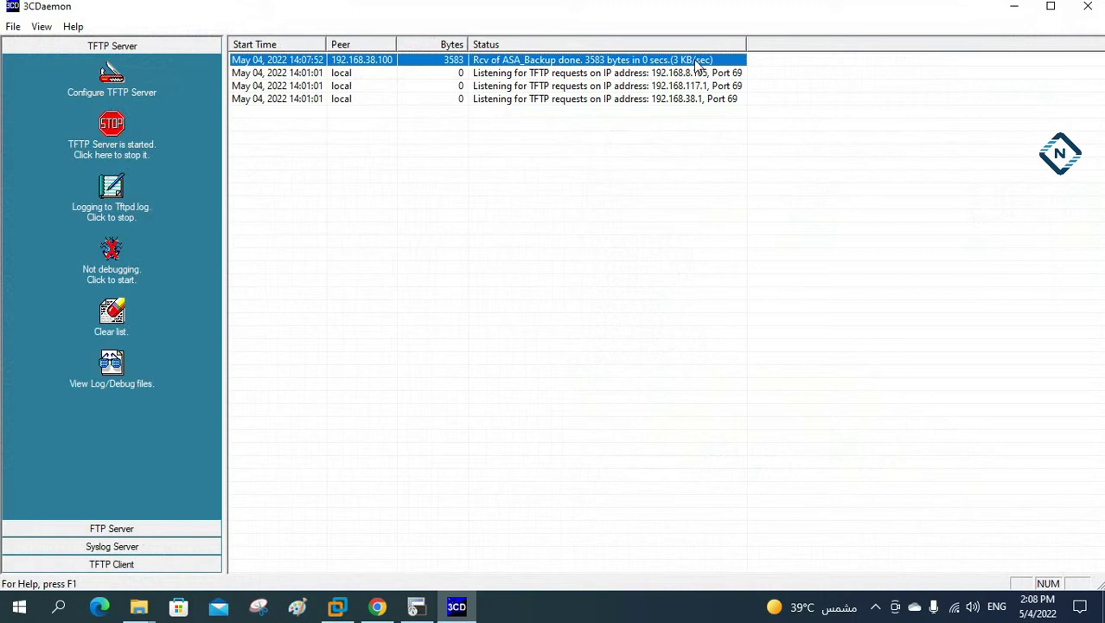
pyautogui.click(117, 91)
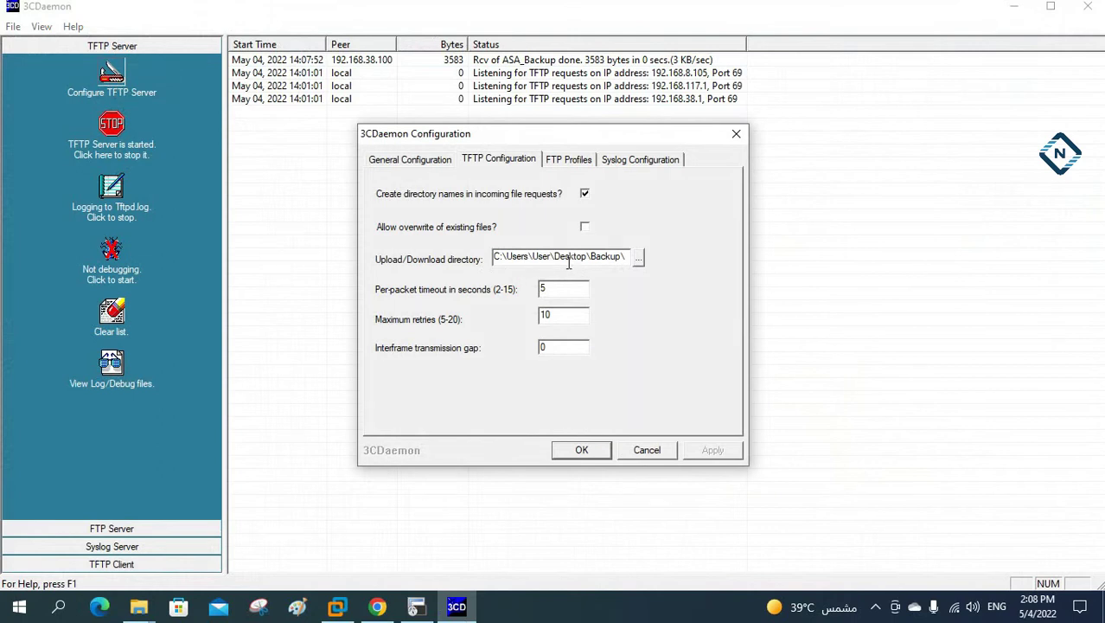
# - Leave the TFTP upload folder C:\Users\User\Desktop\Backup\ unchanged, then minimize 3CDaemon and Chrome
pyautogui.click(641, 258)
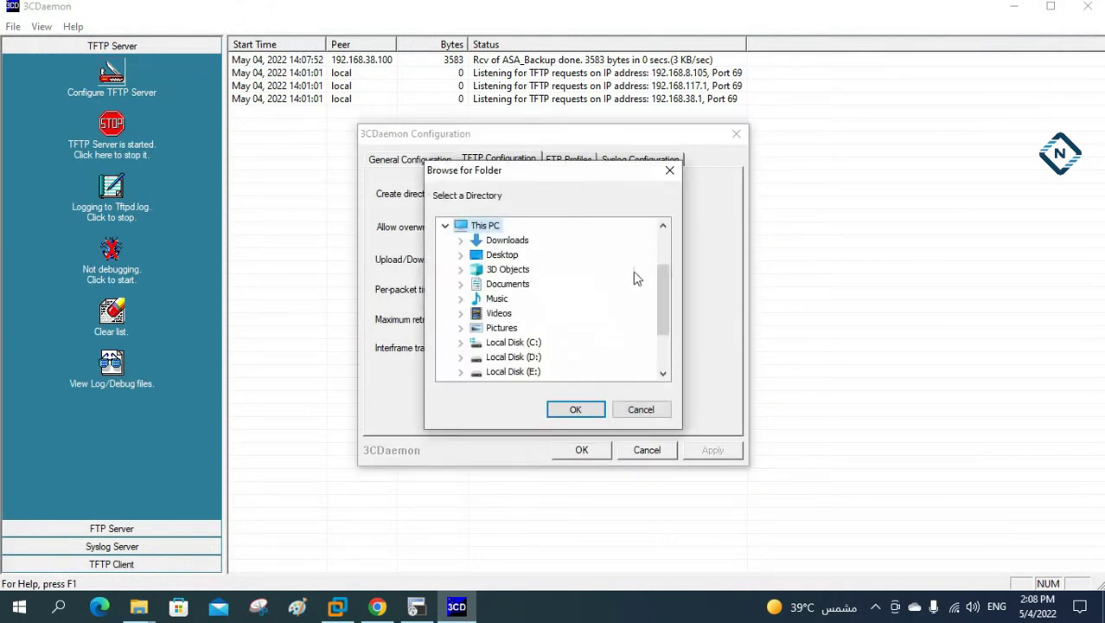
pyautogui.click(659, 411)
pyautogui.click(593, 256)
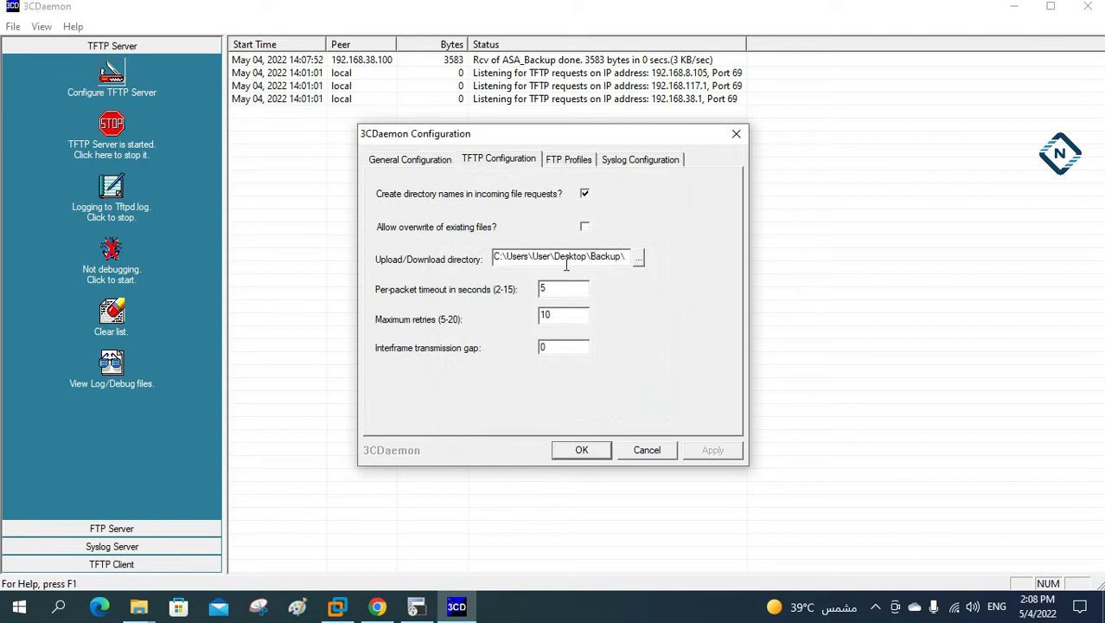
pyautogui.click(646, 449)
pyautogui.click(1014, 7)
pyautogui.click(1011, 10)
# - Open the maximized desktop Backup folder and launch ASA_Backup via Edit with Notepad++
pyautogui.click(1008, 7)
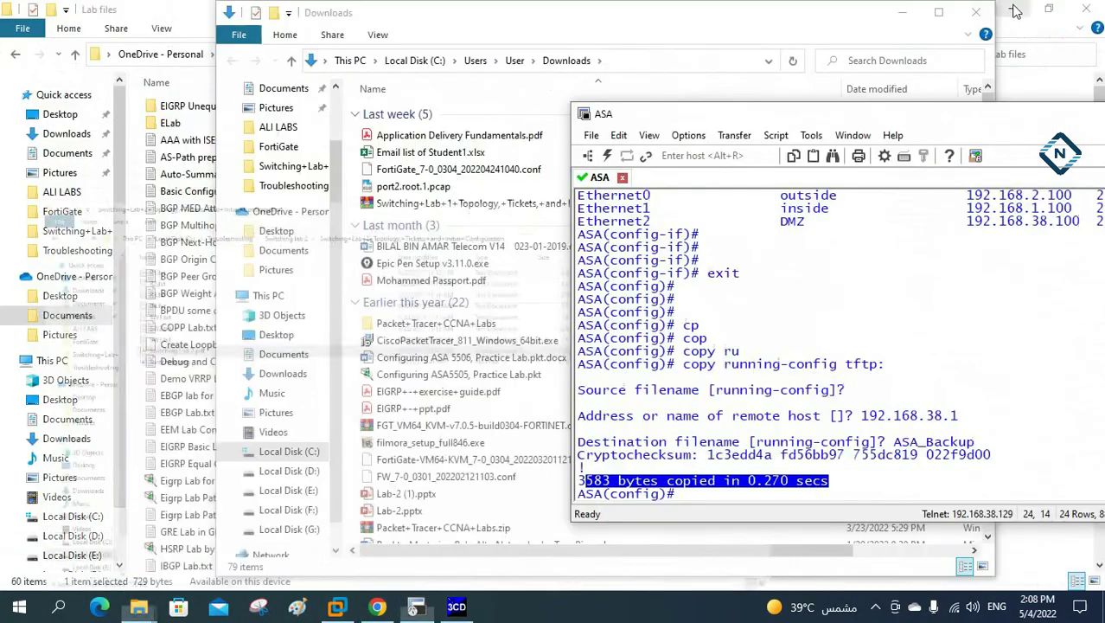
pyautogui.click(1013, 8)
pyautogui.click(1014, 8)
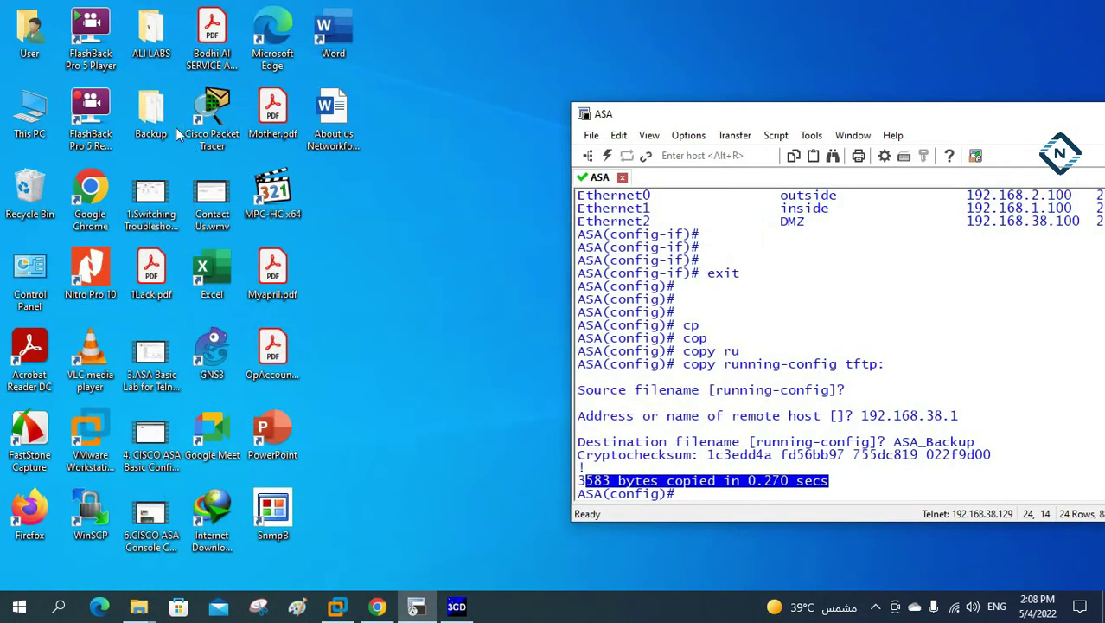
pyautogui.doubleClick(151, 113)
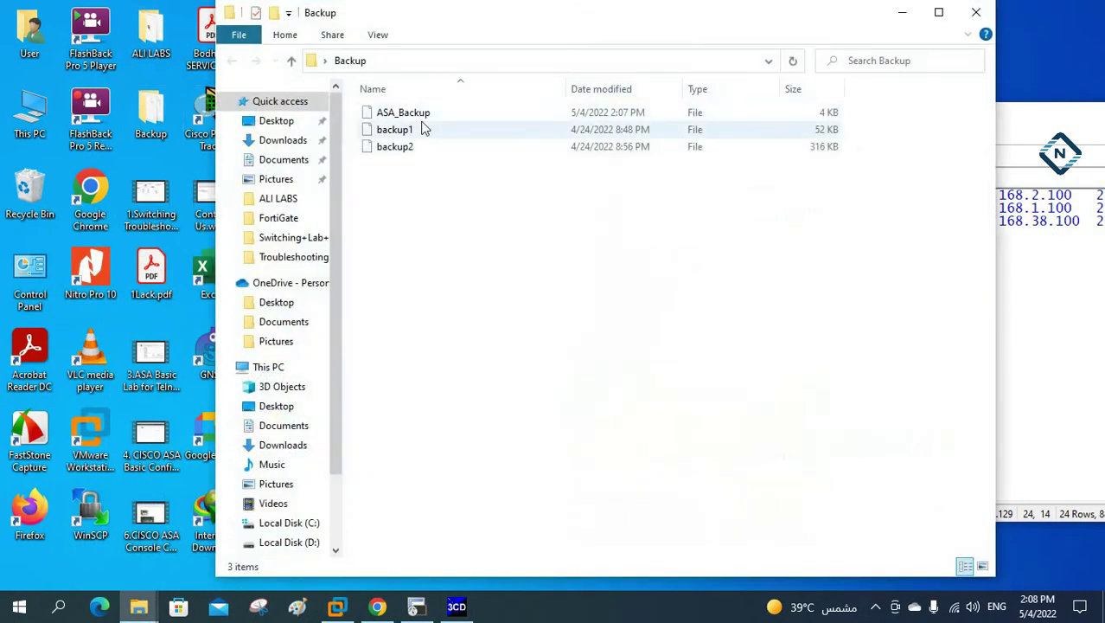
pyautogui.click(938, 12)
pyautogui.click(192, 111)
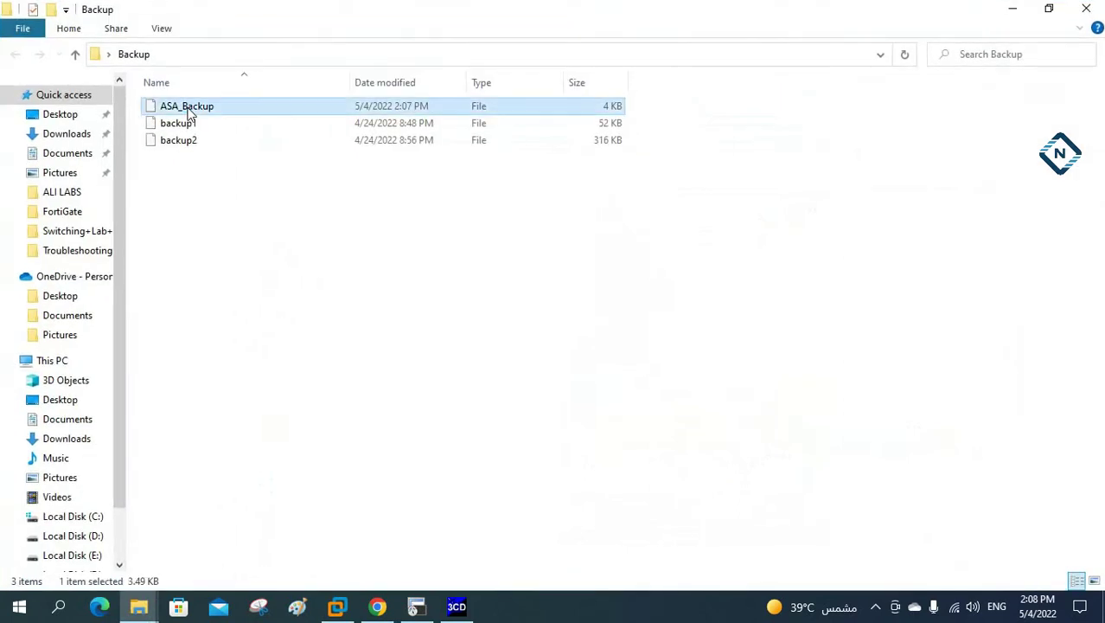
pyautogui.rightClick(189, 111)
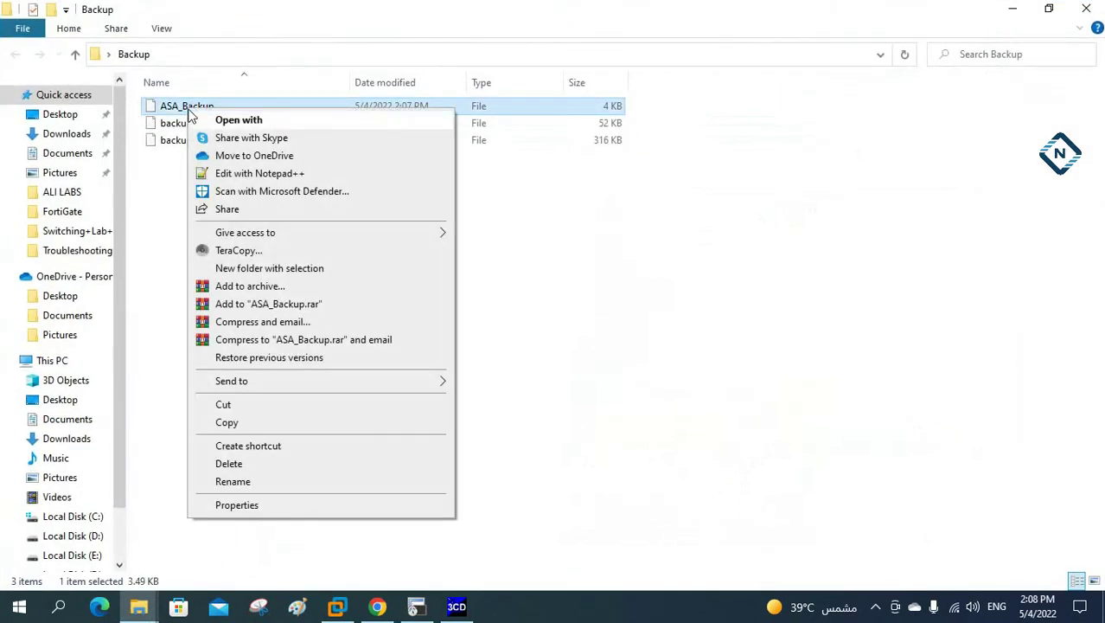
pyautogui.click(275, 172)
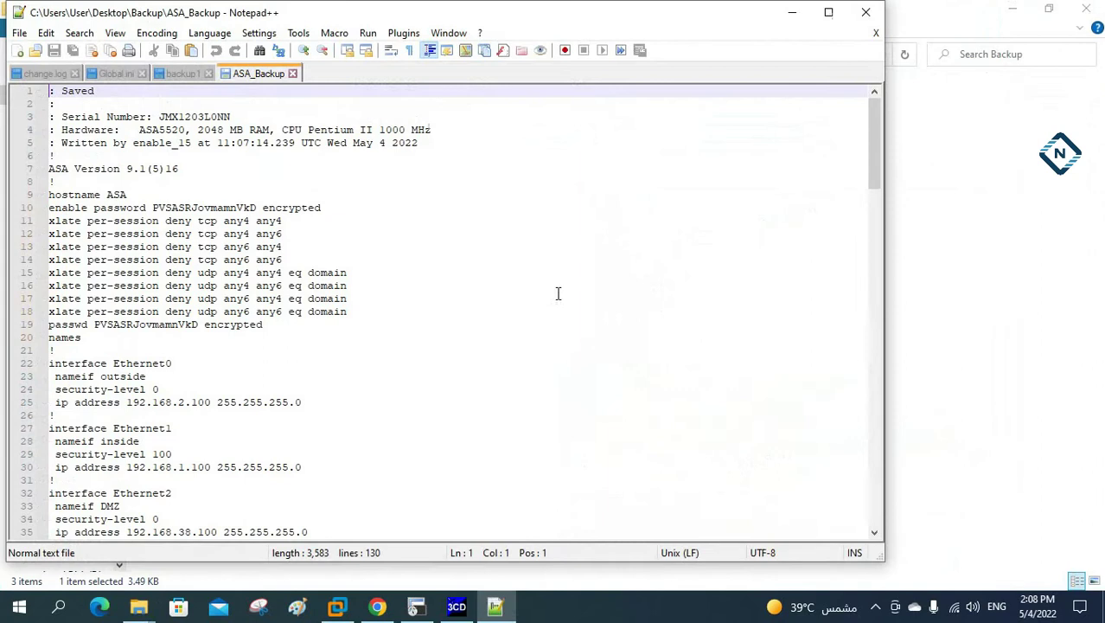
# - Scroll through the 130-line ASA_Backup configuration to its end and back up
pyautogui.scroll(-20, 228, 248)
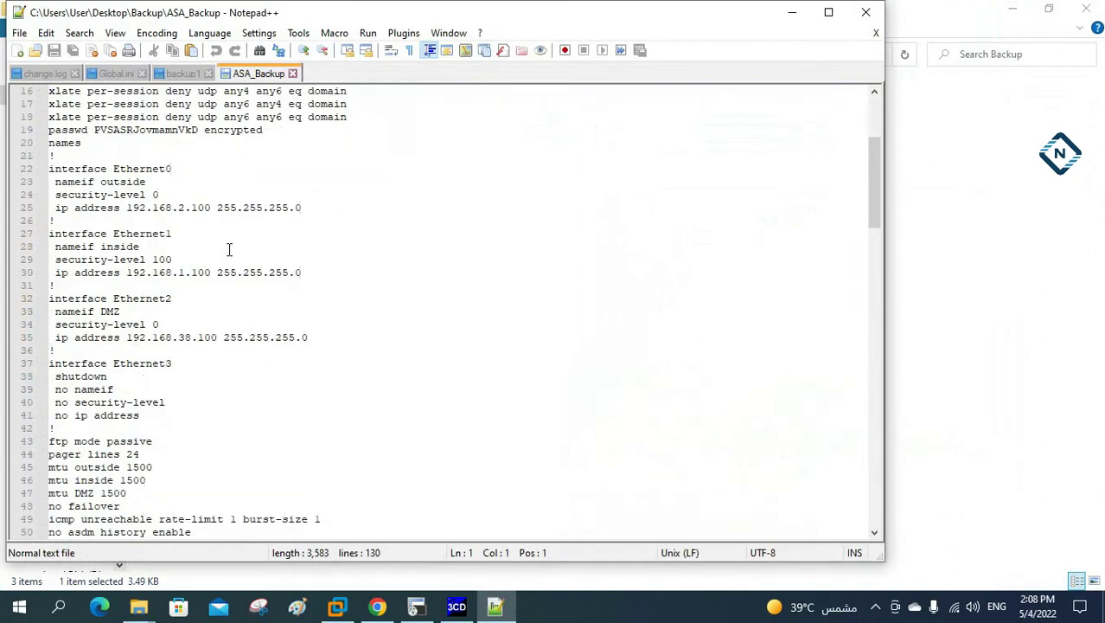
pyautogui.scroll(-12, 229, 247)
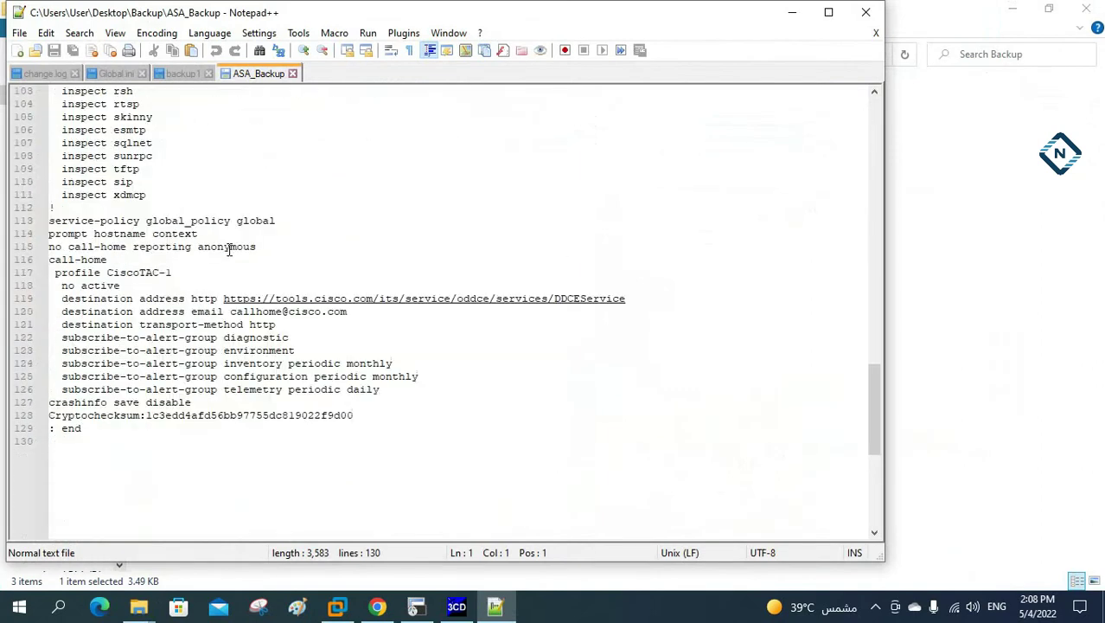
pyautogui.scroll(8, 229, 247)
pyautogui.scroll(9, 340, 233)
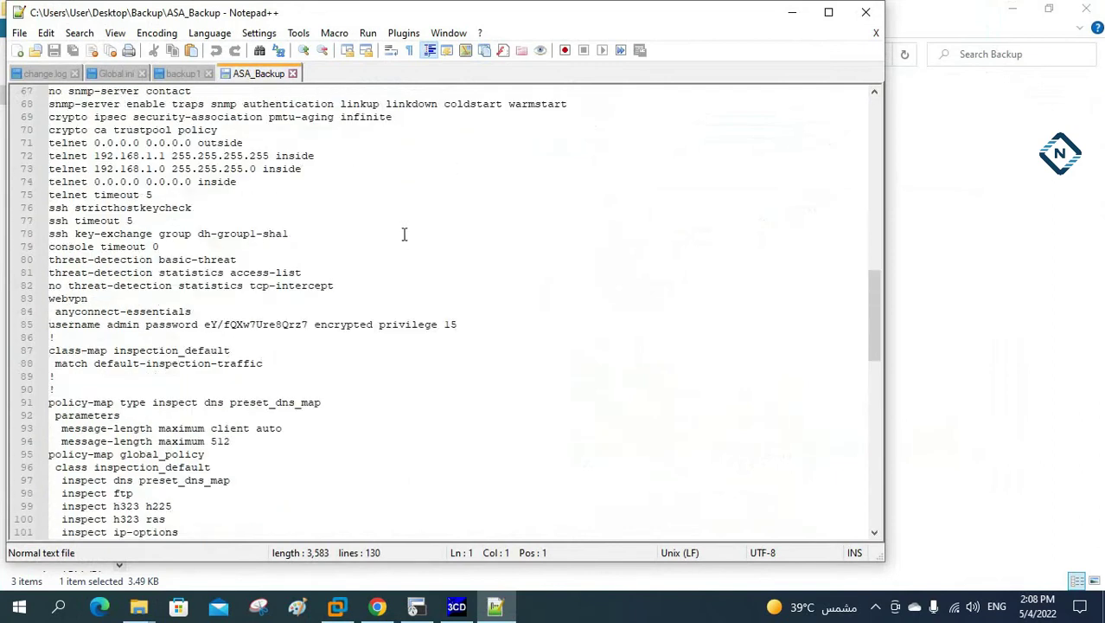
# - Close Notepad++, maximize the SecureCRT ASA session and highlight the 'copy running-config tftp:' line
pyautogui.click(868, 10)
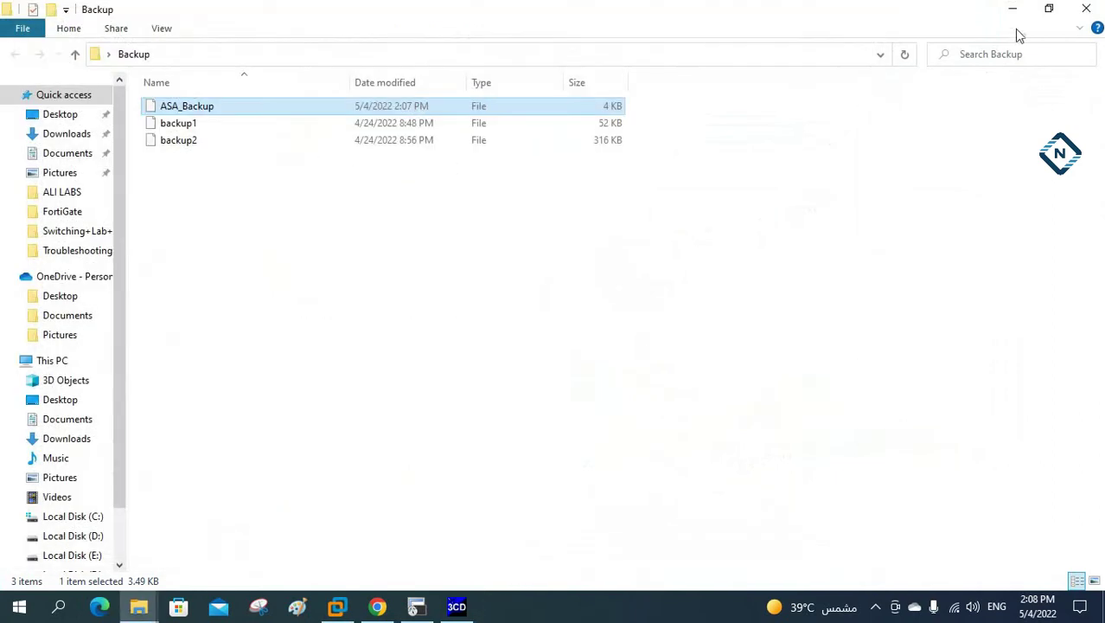
pyautogui.click(1019, 10)
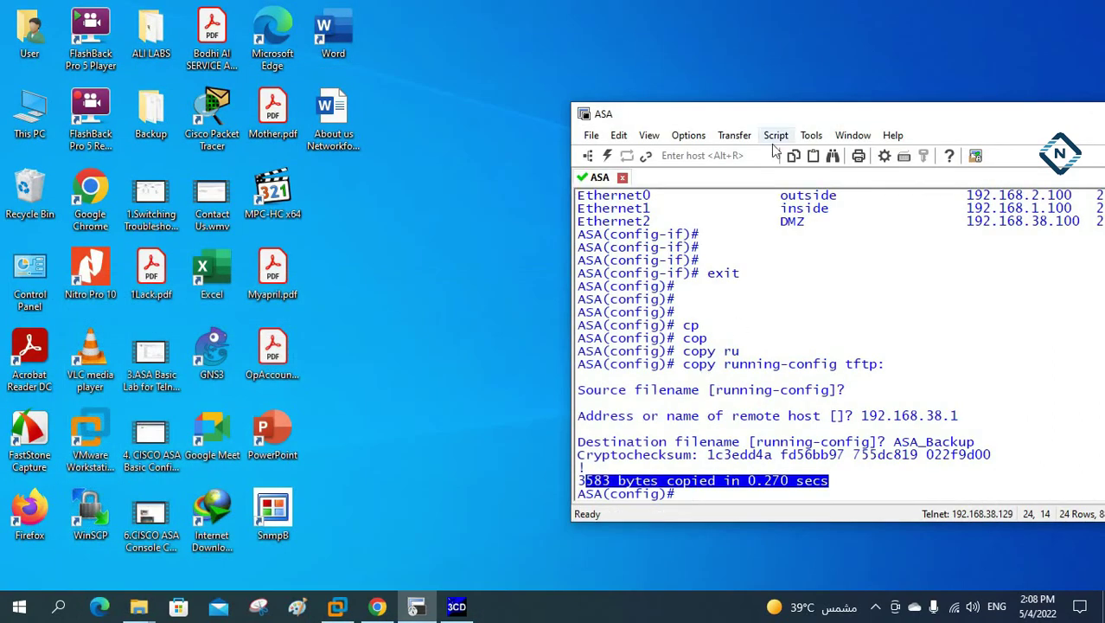
pyautogui.doubleClick(841, 119)
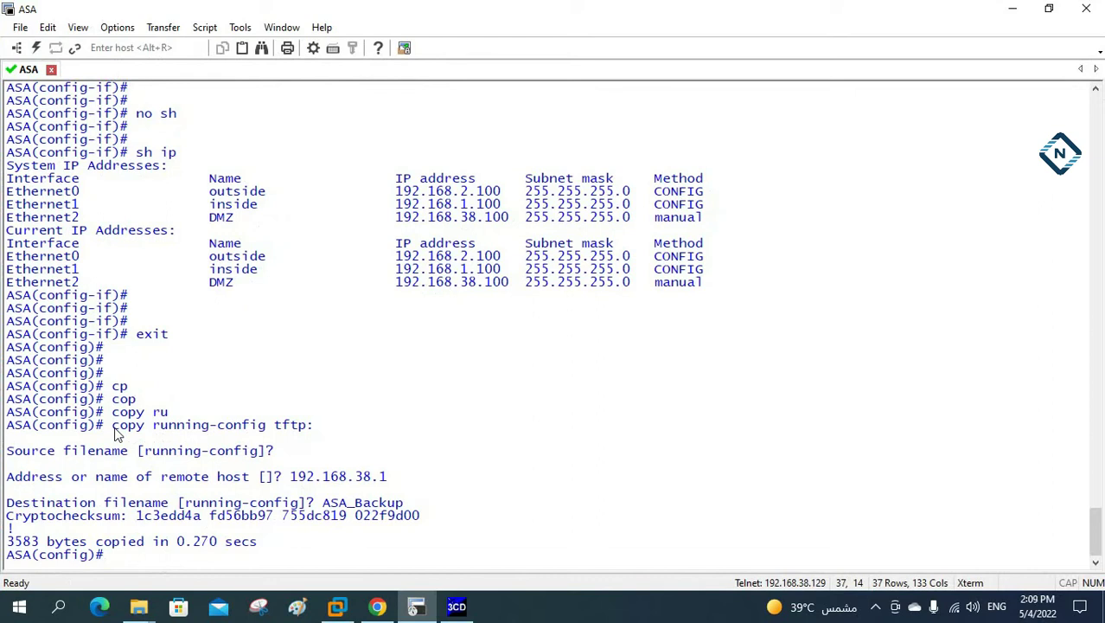
pyautogui.moveTo(318, 425); pyautogui.dragTo(115, 425)
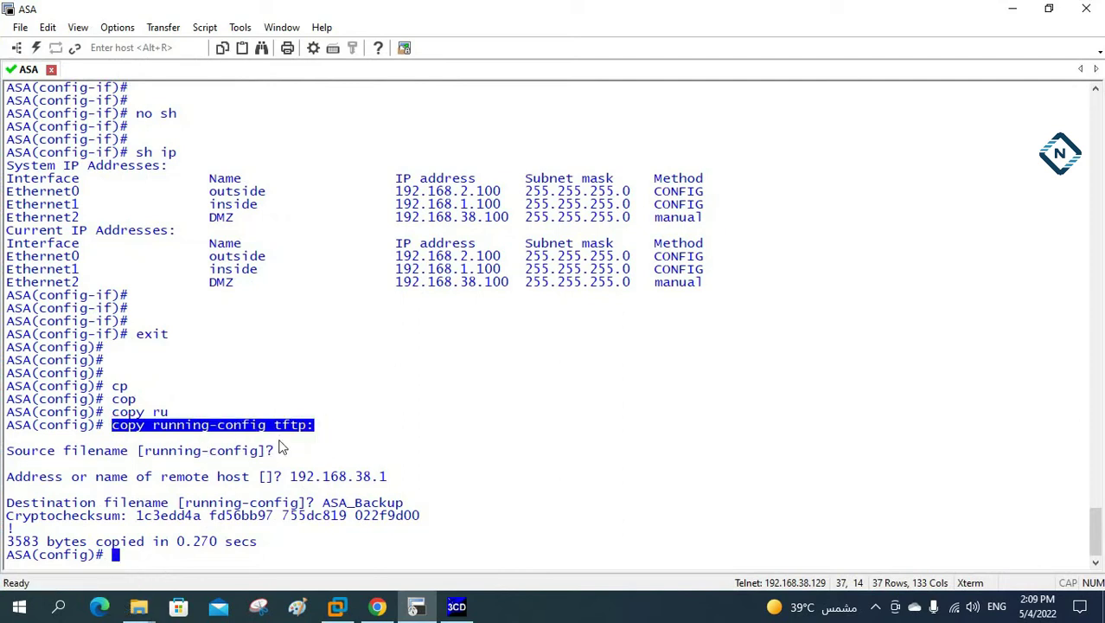
# - Run wr at the ASA(config)# prompt to save 3583 bytes to startup memory
pyautogui.write('wr')
pyautogui.press('Return')
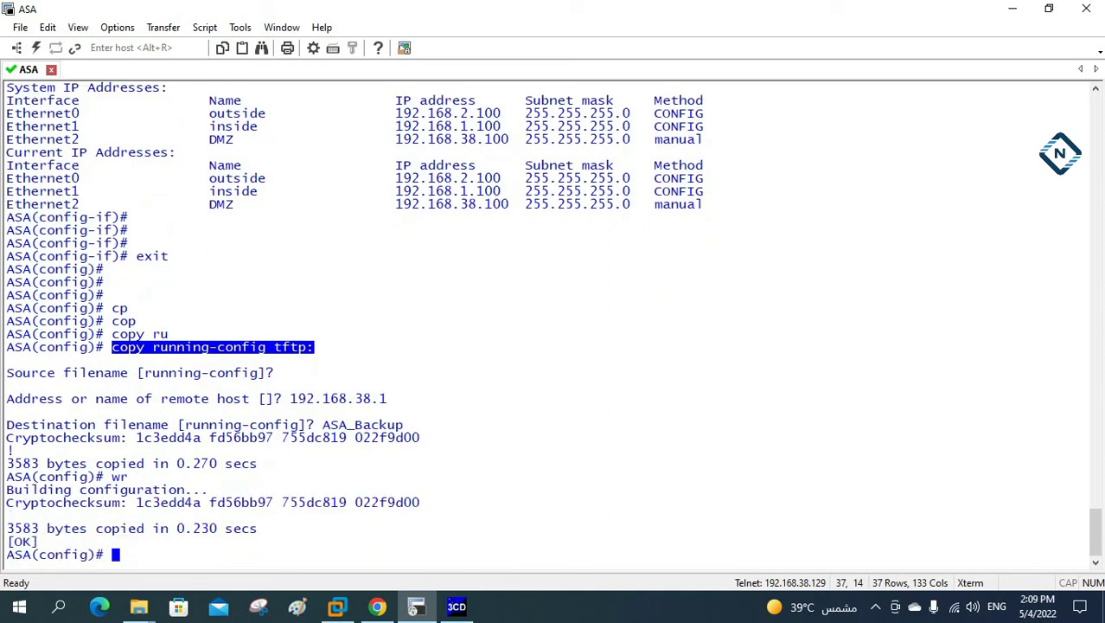
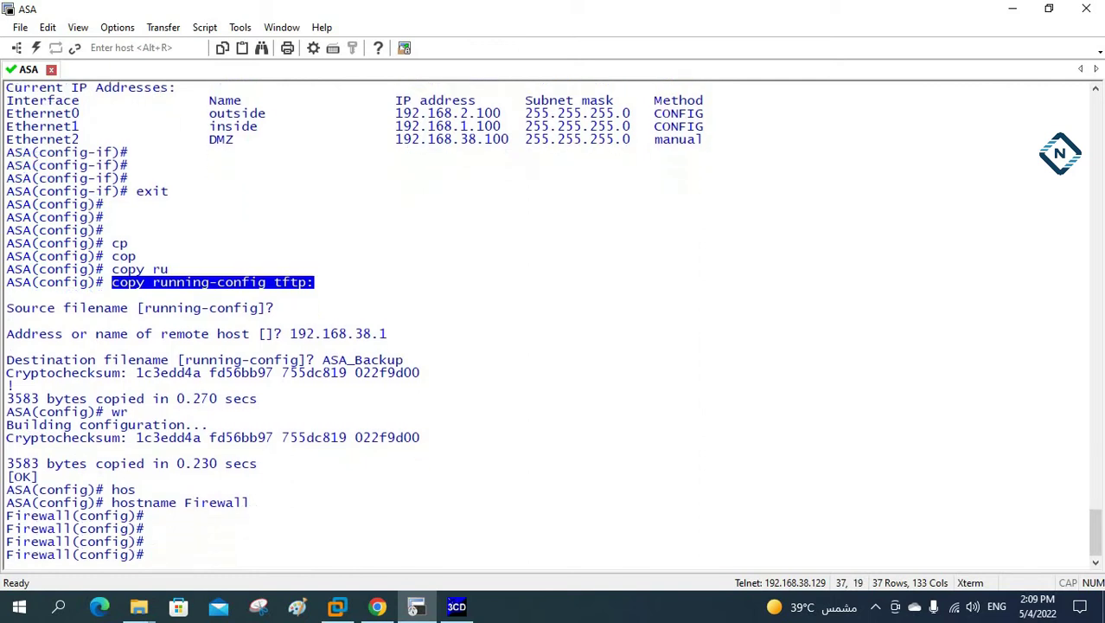
# - Enter the copy command at the firewall prompt after a mistyped 'cp' attempt
pyautogui.write('cp')
pyautogui.press('Return')
pyautogui.write('co')
pyautogui.press('Tab')
pyautogui.write('p')
pyautogui.press('Tab')
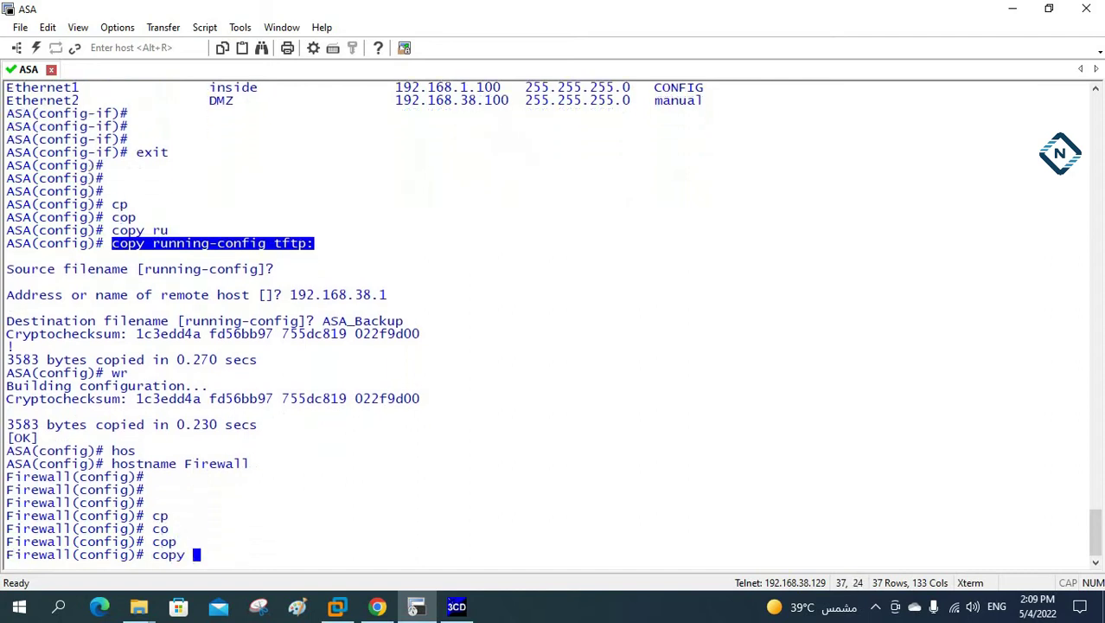
# - Run copy tftp running-config and give 192.168.38.1 as the TFTP server
pyautogui.write('tftp:?')
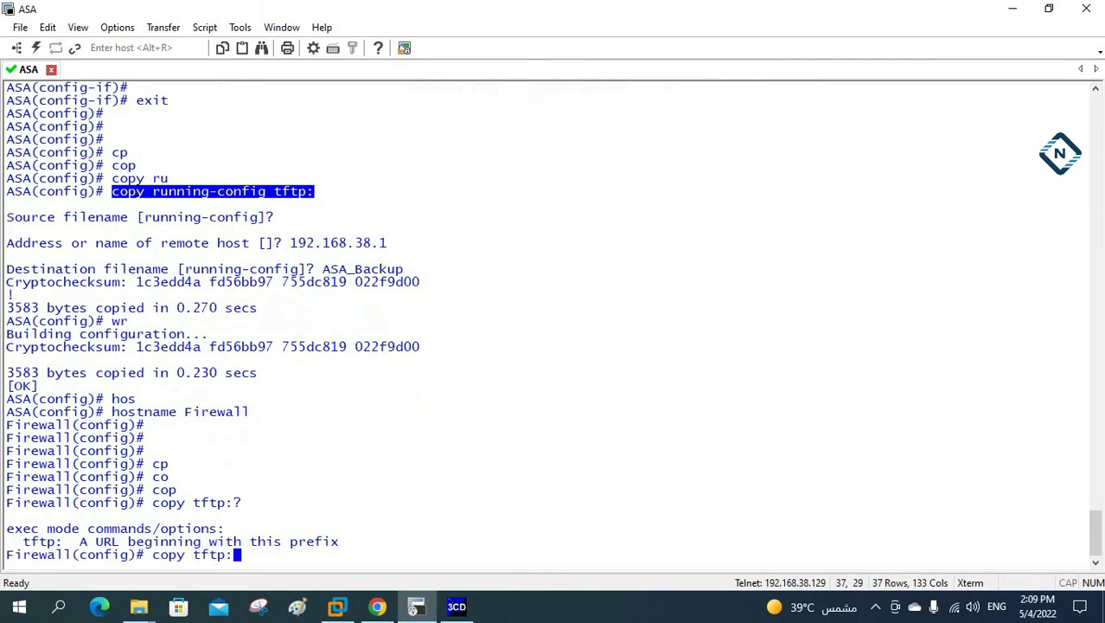
pyautogui.press('BackSpace')
pyautogui.write('t')
pyautogui.press('Tab')
pyautogui.press('BackSpace')
pyautogui.write('p ?')
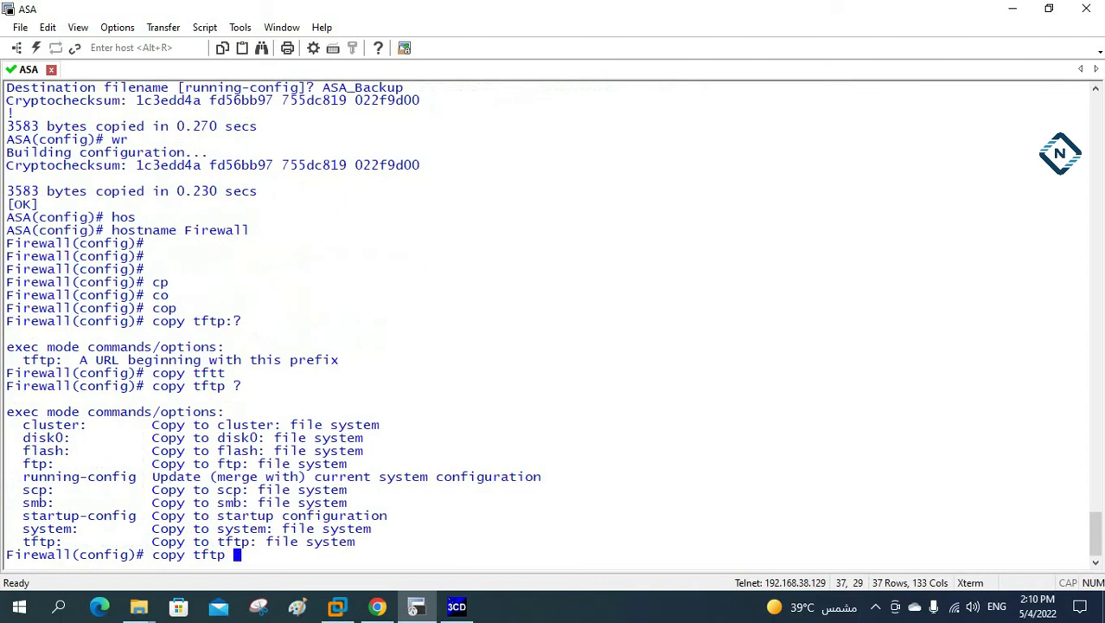
pyautogui.write('run')
pyautogui.press('Tab')
pyautogui.press('Return')
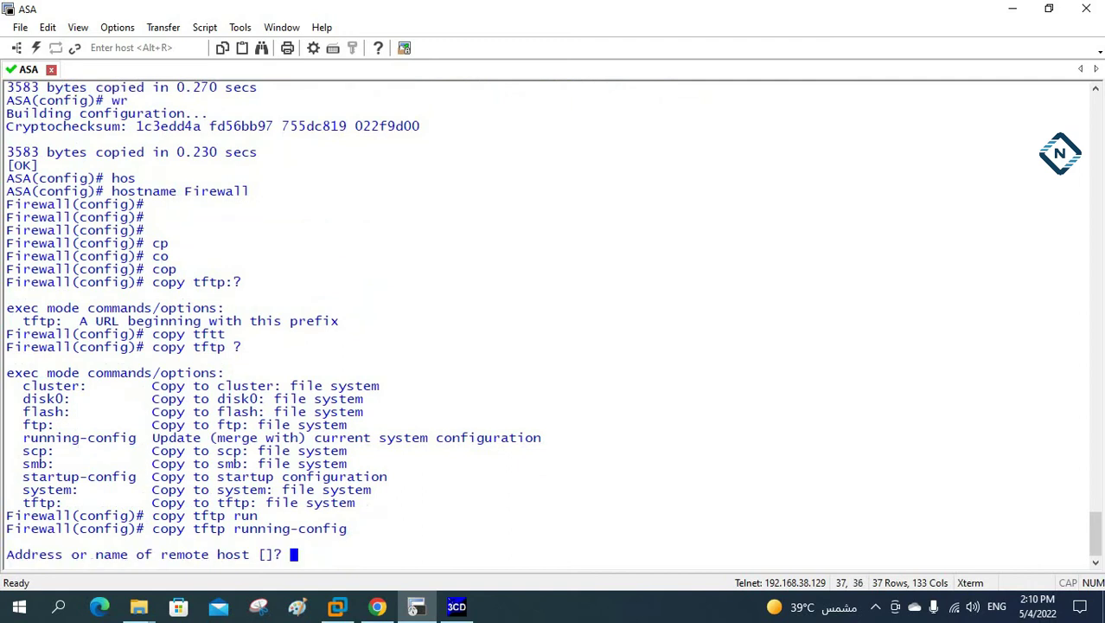
pyautogui.write('192.168.')
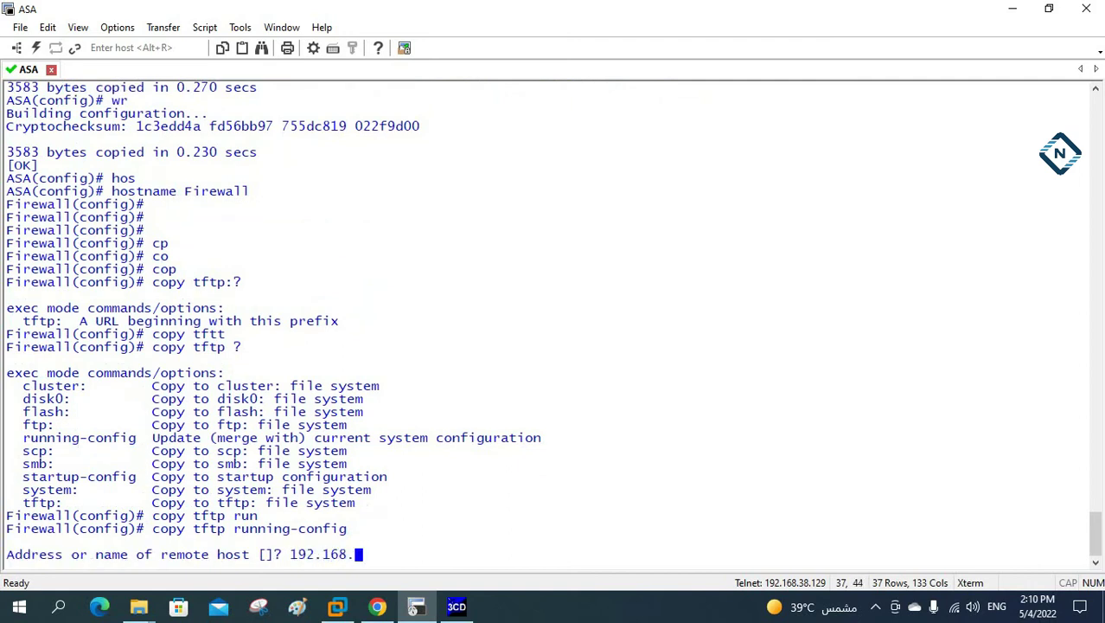
pyautogui.write('38.1')
pyautogui.press('Return')
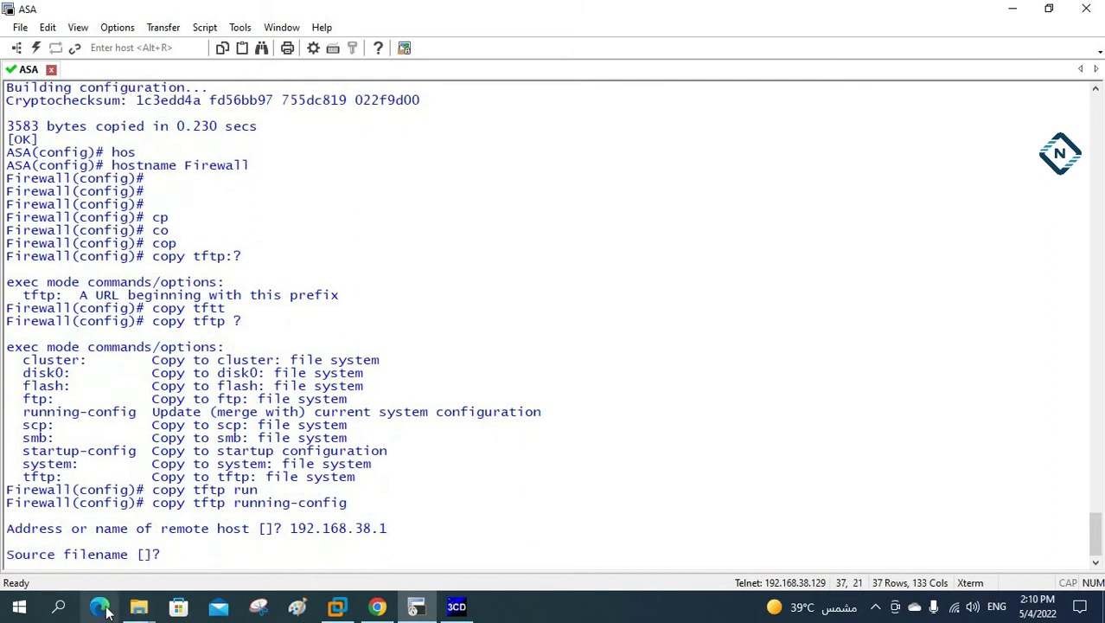
pyautogui.click(141, 609)
pyautogui.click(380, 543)
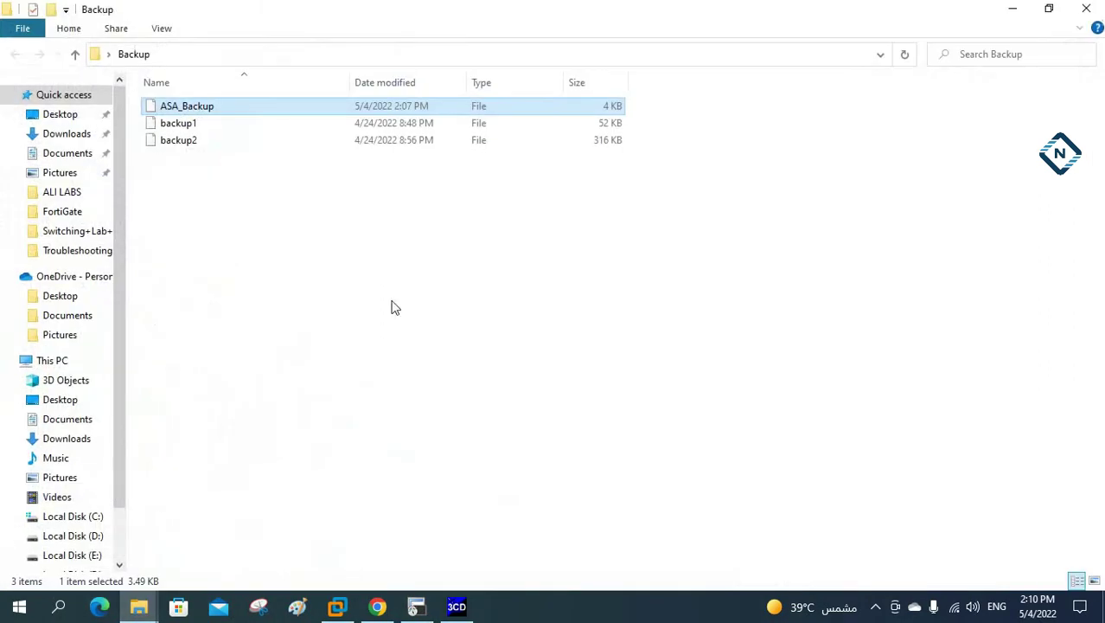
pyautogui.rightClick(236, 112)
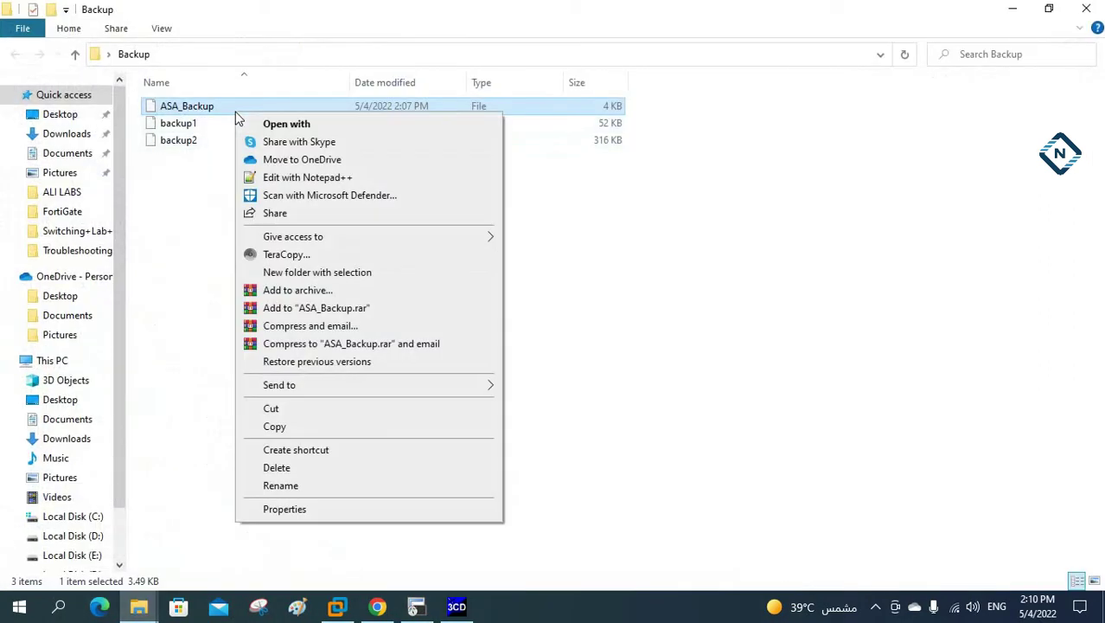
pyautogui.click(282, 487)
pyautogui.hotkey('ctrl', 'c')
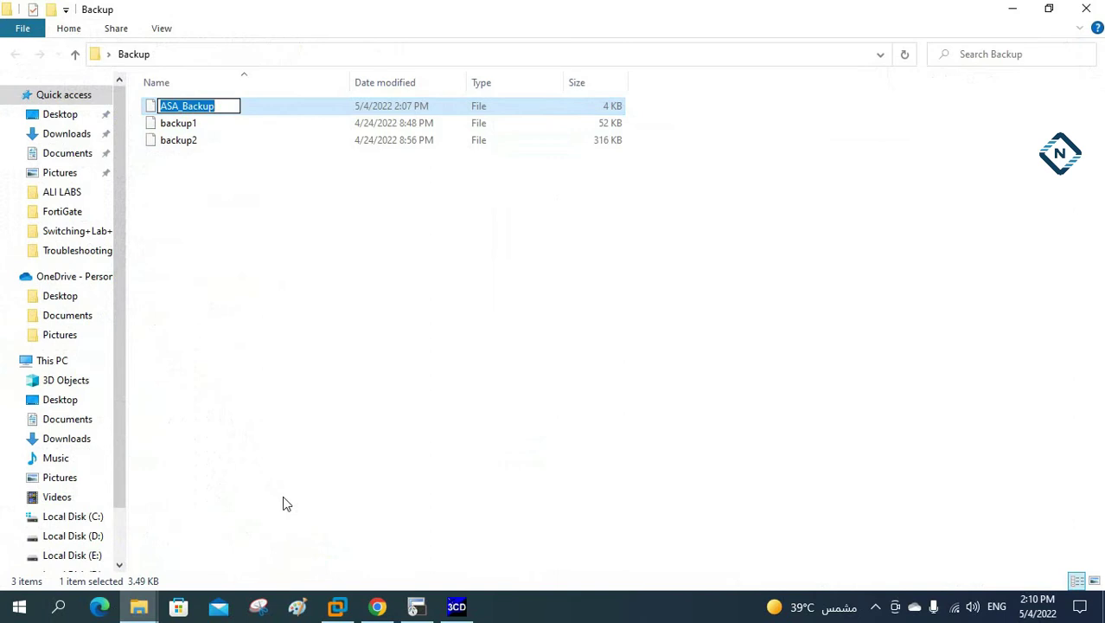
pyautogui.click(1012, 8)
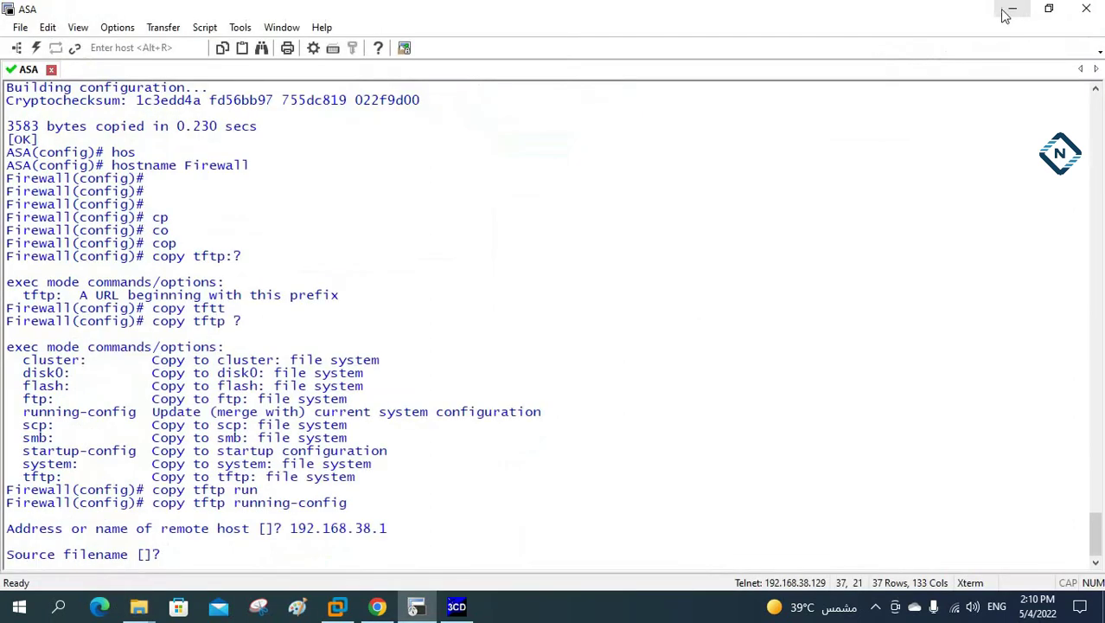
# - Paste ASA_Backup as the source filename and accept running-config as the destination
pyautogui.press('shift+Insert')
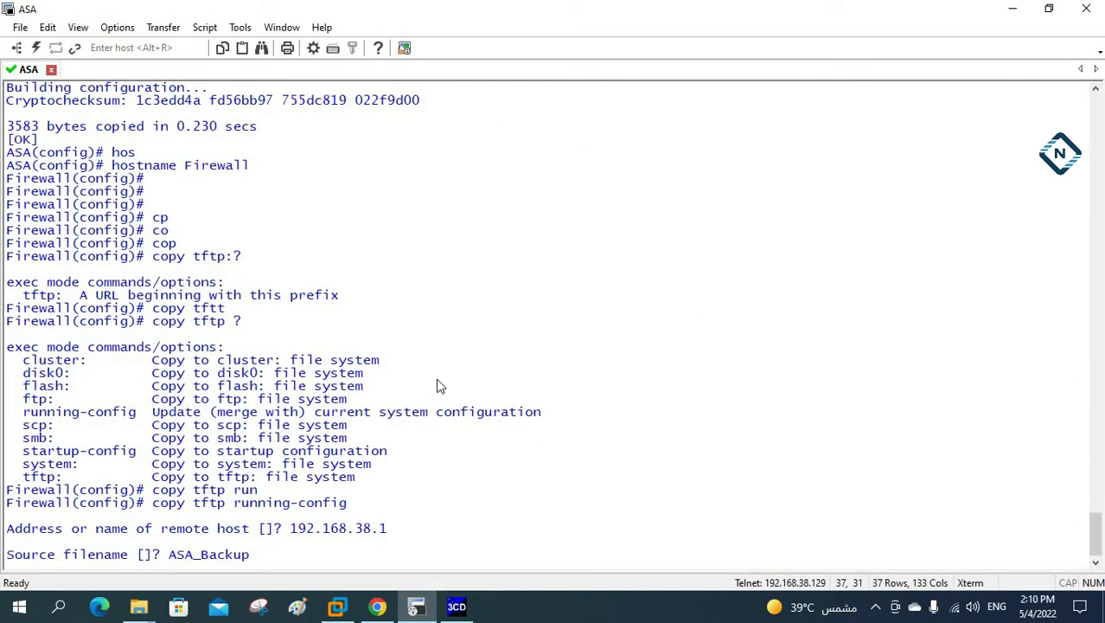
pyautogui.press('Return')
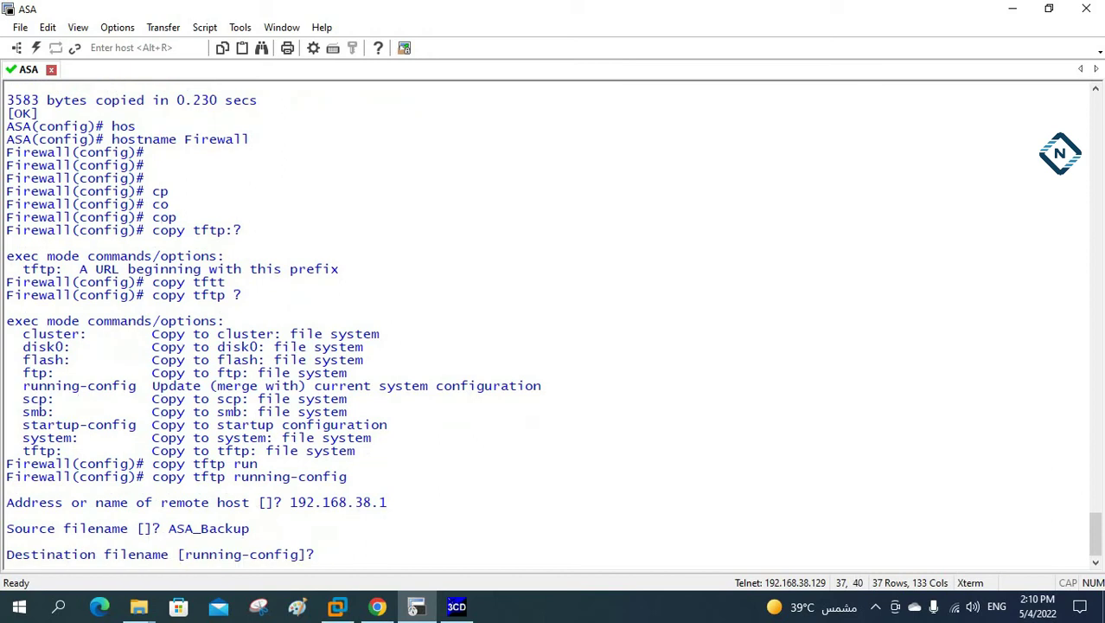
pyautogui.press('Return')
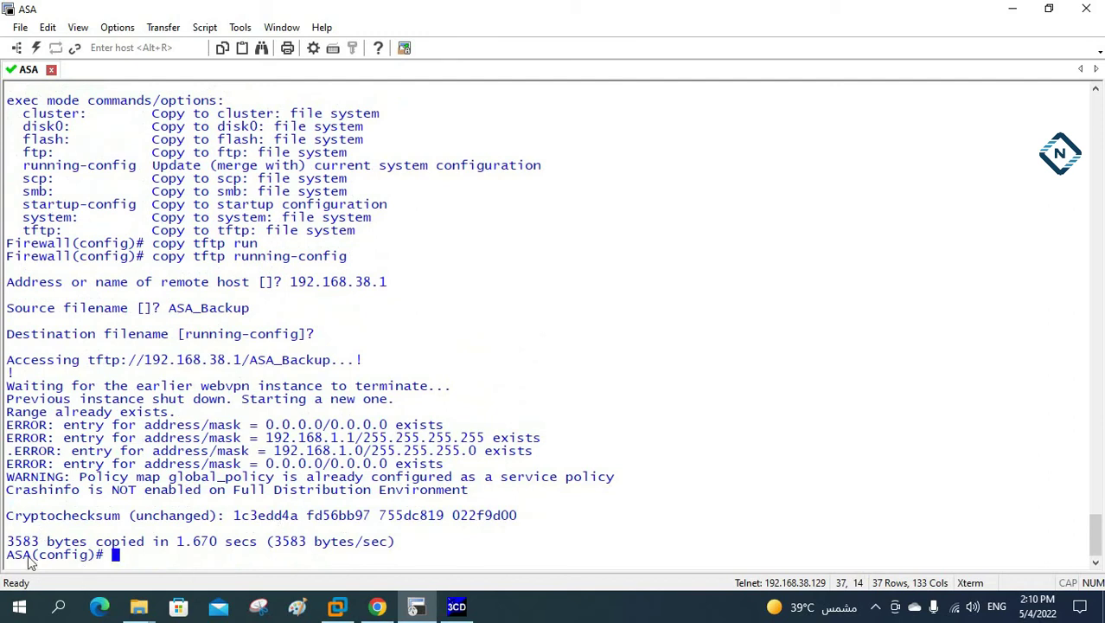
# - Scroll back through the restore output, highlighting the restored ASA hostname and earlier commands
pyautogui.moveTo(28, 554); pyautogui.dragTo(12, 558)
pyautogui.click(12, 557)
pyautogui.scroll(5, 34, 242)
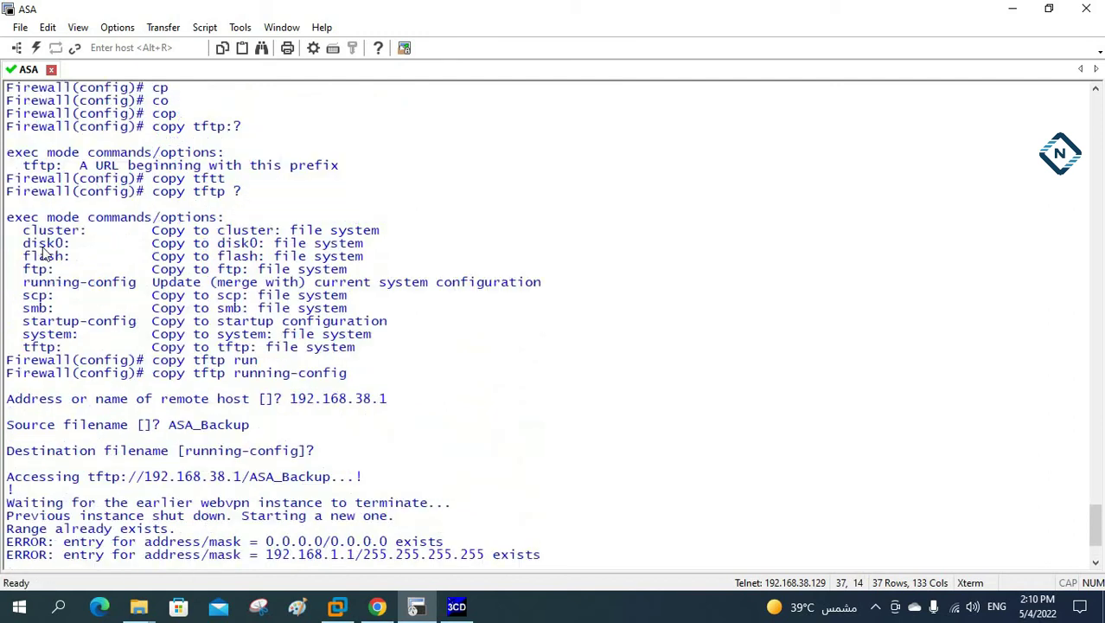
pyautogui.moveTo(7, 206); pyautogui.dragTo(76, 210)
pyautogui.moveTo(156, 212); pyautogui.dragTo(320, 444)
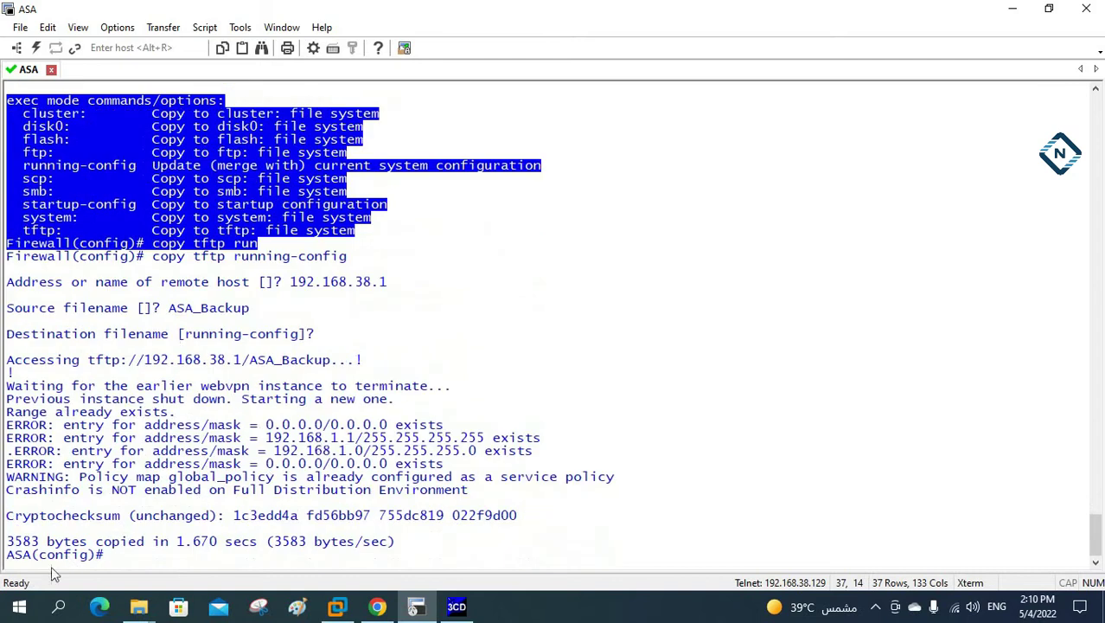
pyautogui.moveTo(31, 555); pyautogui.dragTo(2, 558)
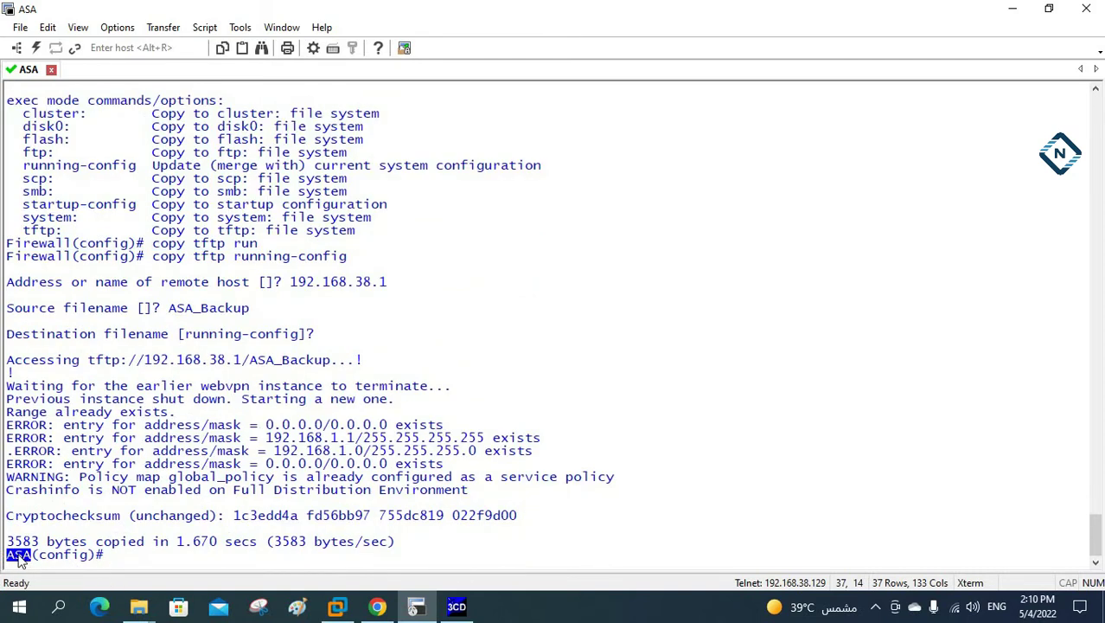
pyautogui.scroll(20, 484, 427)
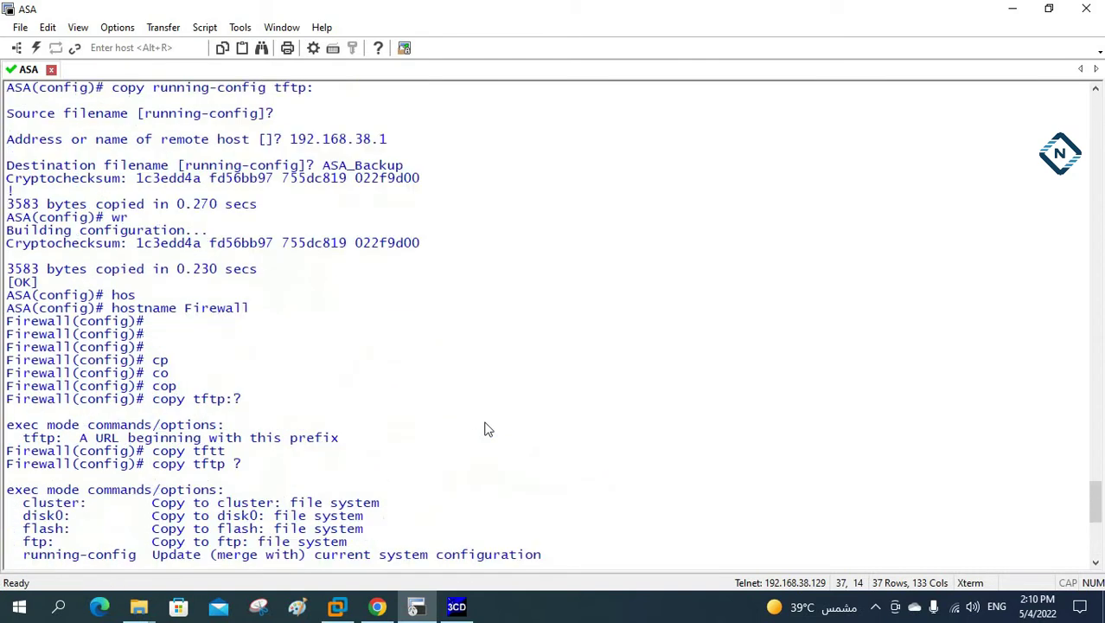
pyautogui.scroll(20, 472, 381)
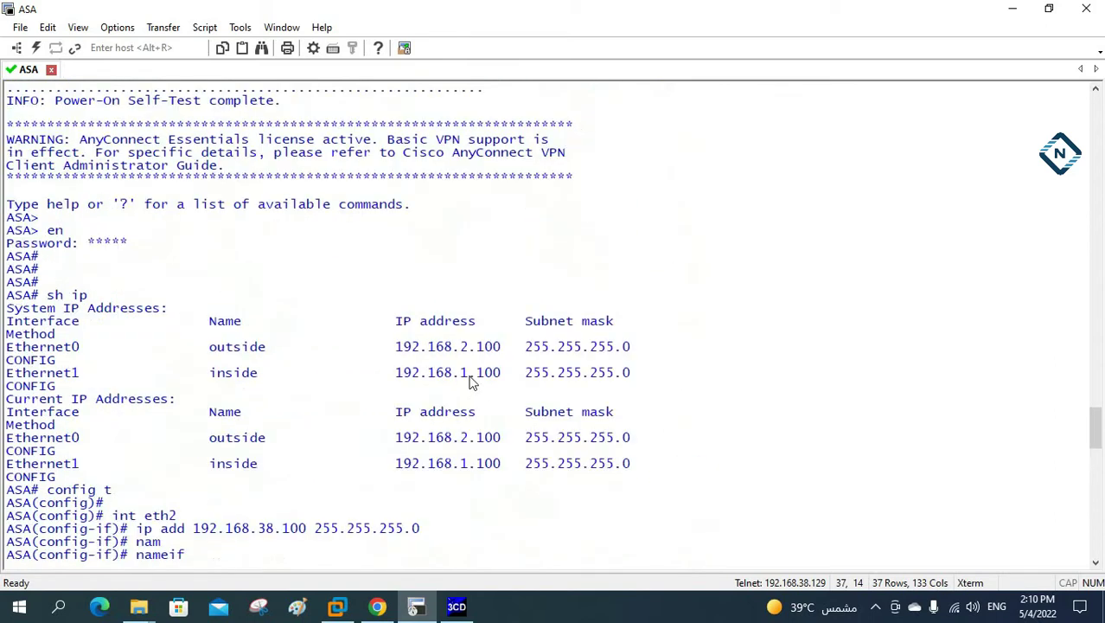
pyautogui.scroll(5, 472, 374)
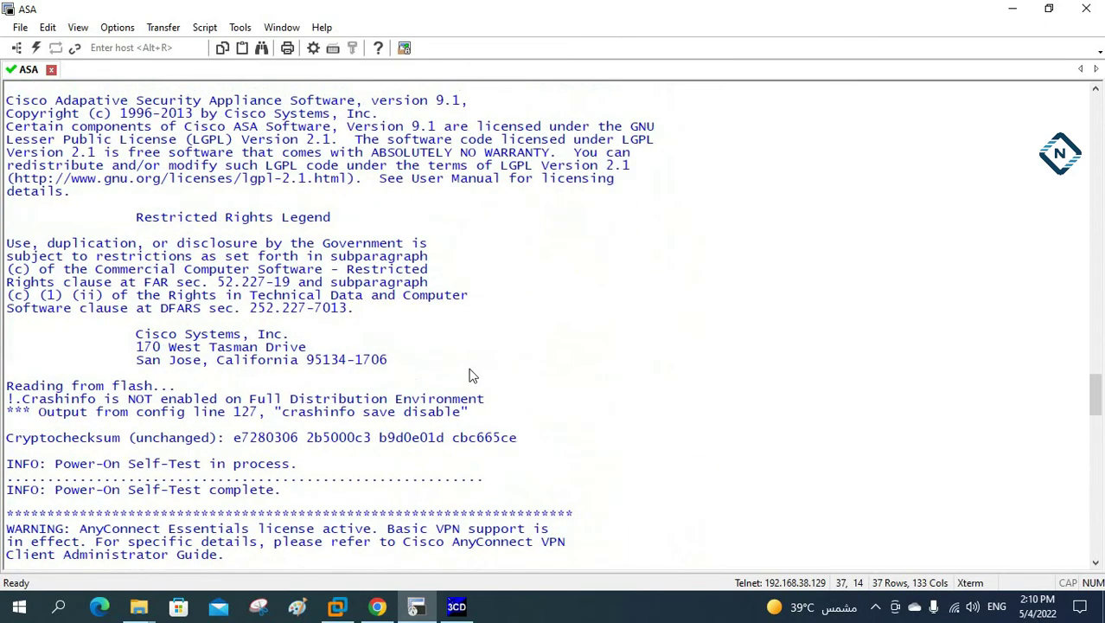
pyautogui.scroll(-12, 472, 375)
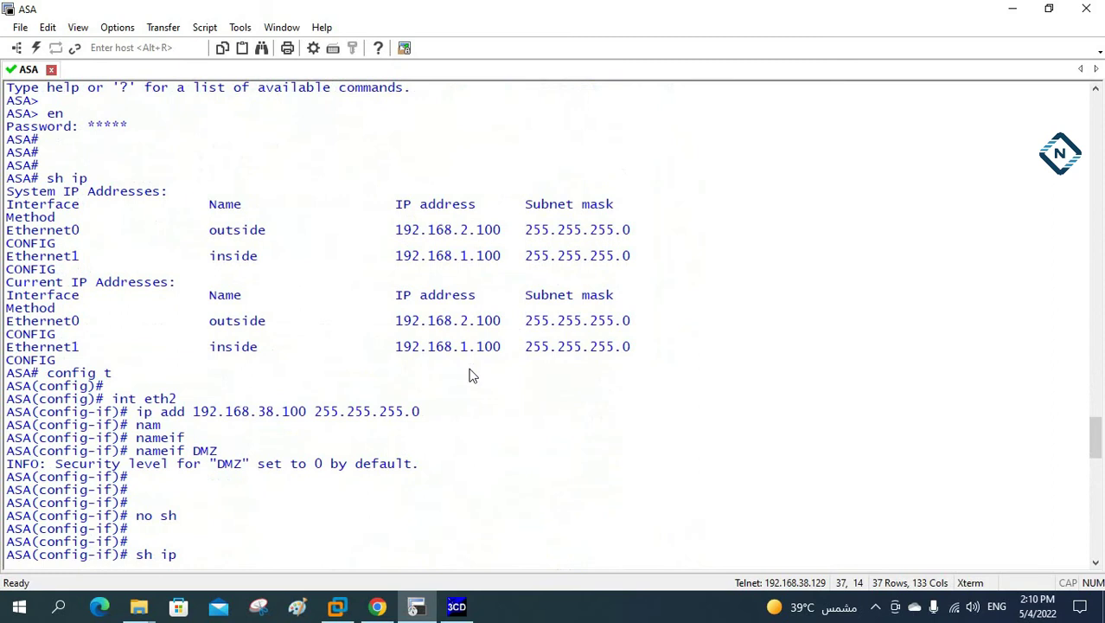
pyautogui.scroll(16, 484, 488)
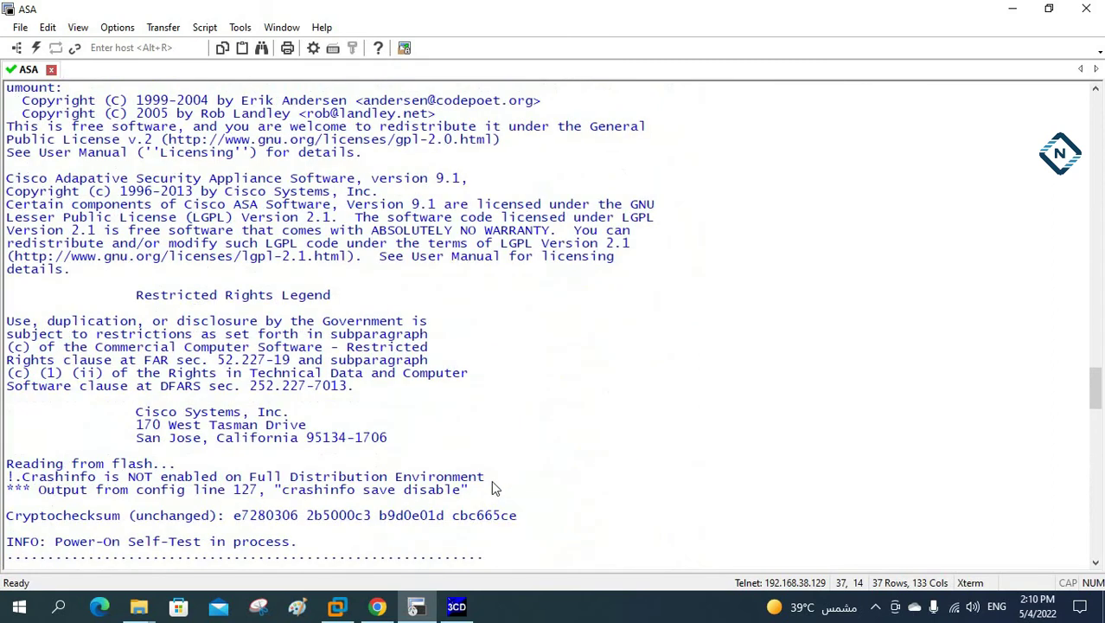
pyautogui.scroll(-8, 493, 488)
pyautogui.click(457, 606)
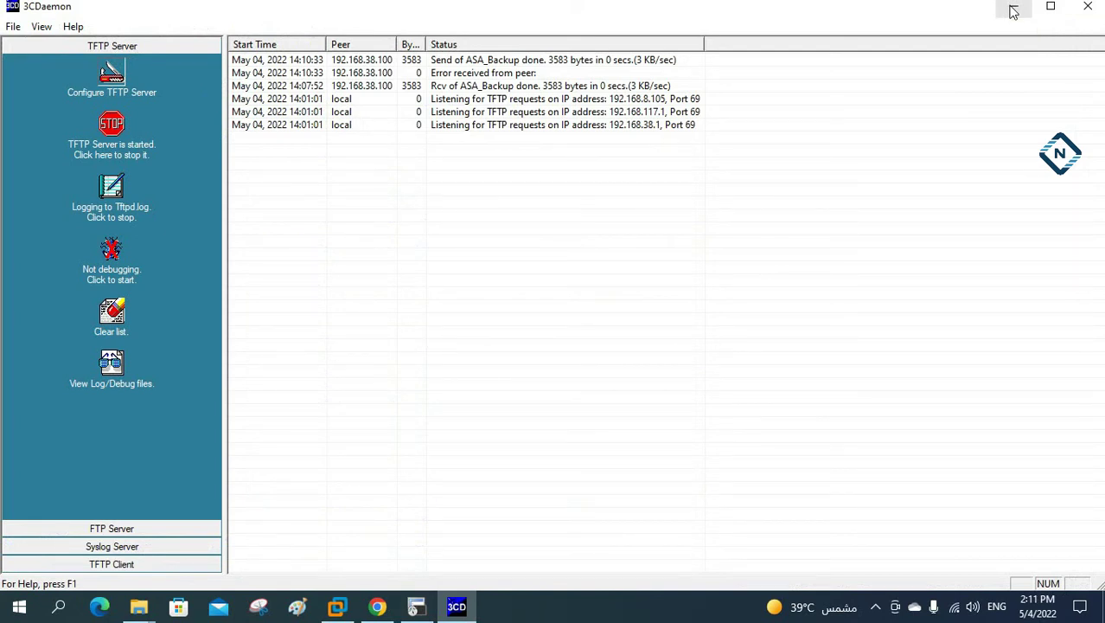
pyautogui.click(1013, 11)
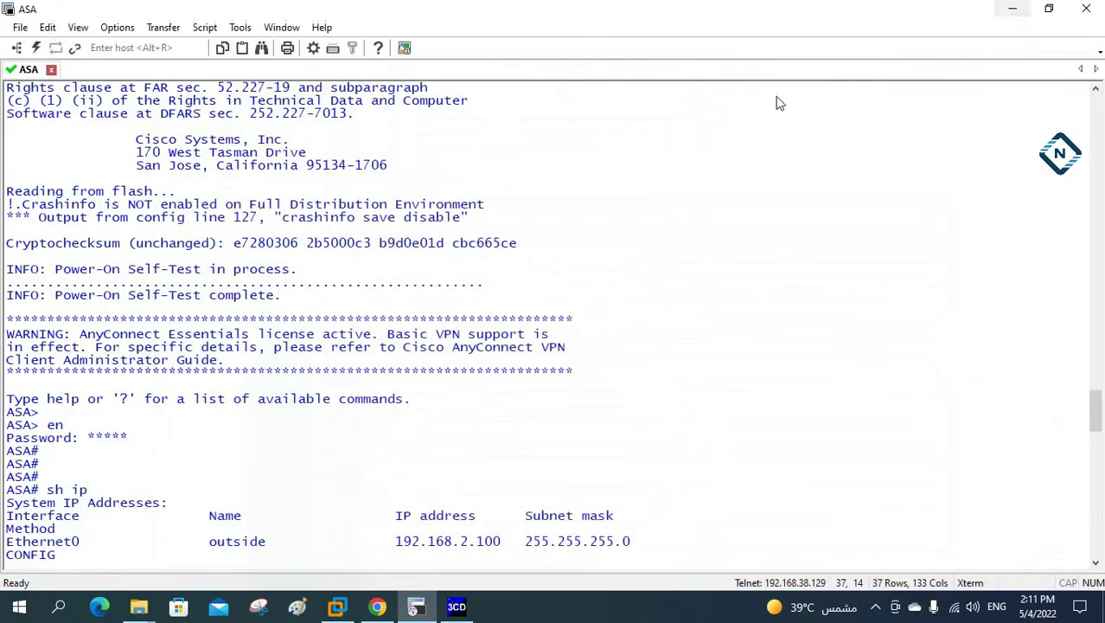
# - Review the earlier backup output, highlighting the command, 192.168.38.1 server and ASA_Backup file
pyautogui.scroll(-3, 304, 400)
pyautogui.scroll(-18, 305, 401)
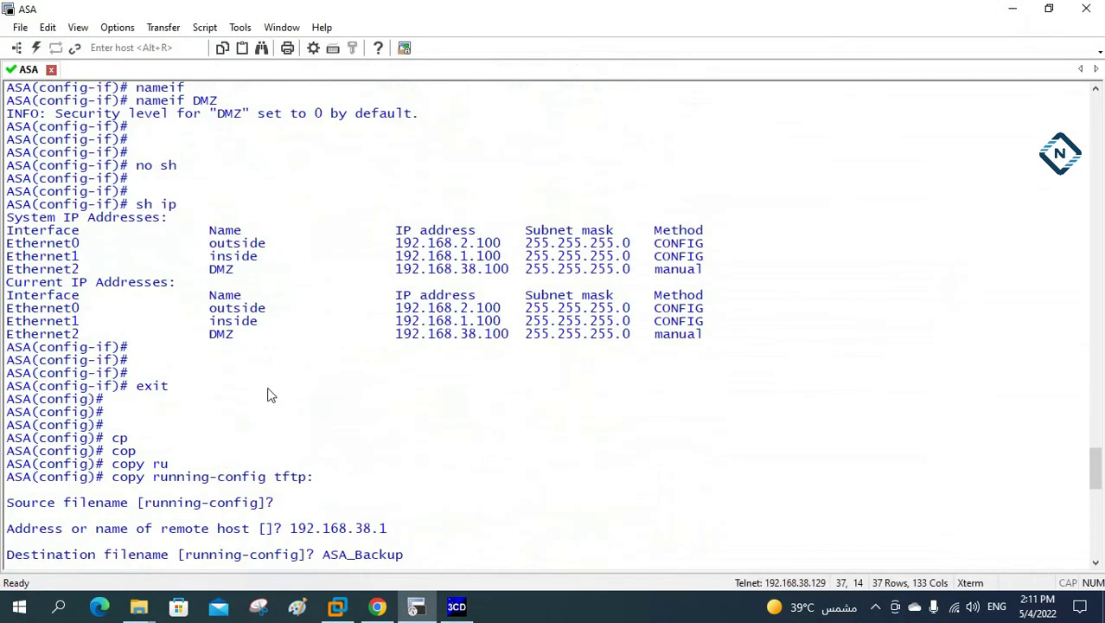
pyautogui.scroll(-1, 268, 395)
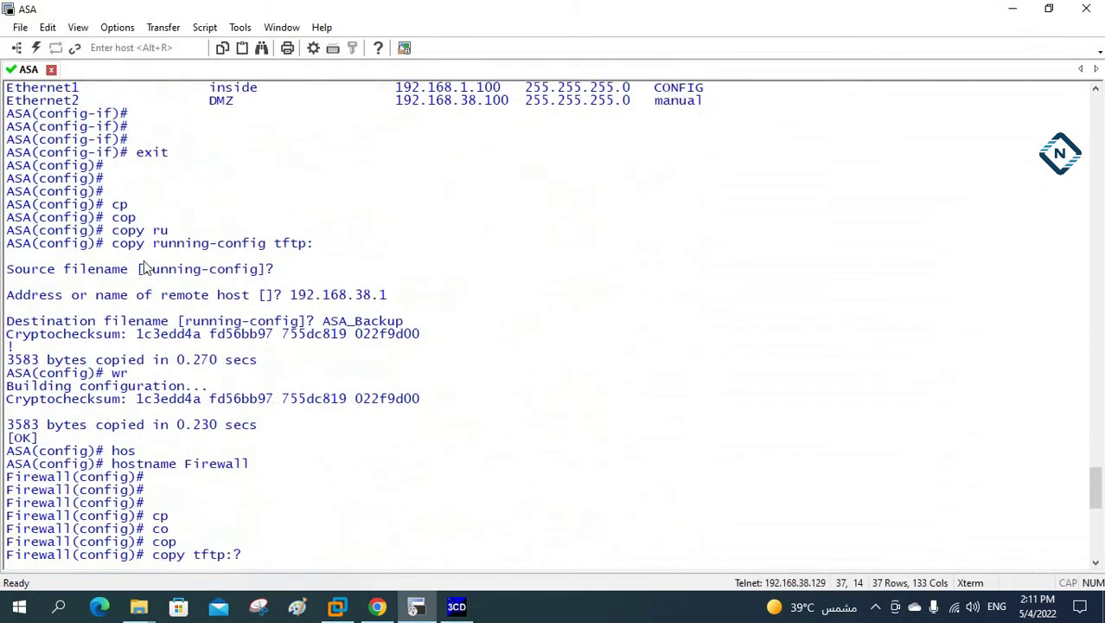
pyautogui.moveTo(106, 251); pyautogui.dragTo(325, 247)
pyautogui.moveTo(292, 295); pyautogui.dragTo(389, 296)
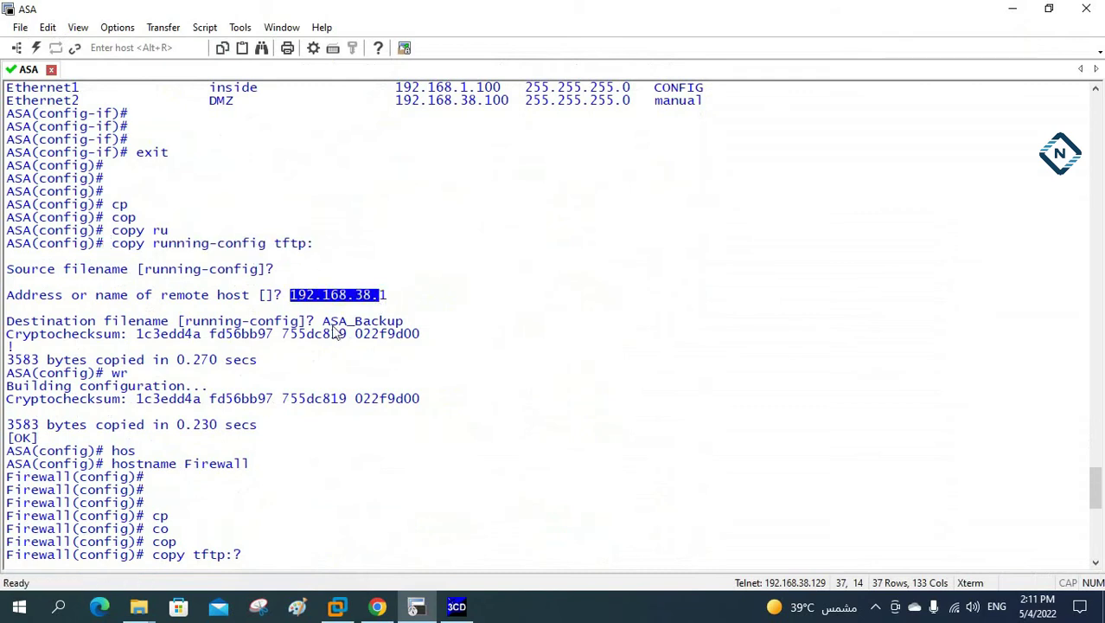
pyautogui.moveTo(323, 321); pyautogui.dragTo(398, 321)
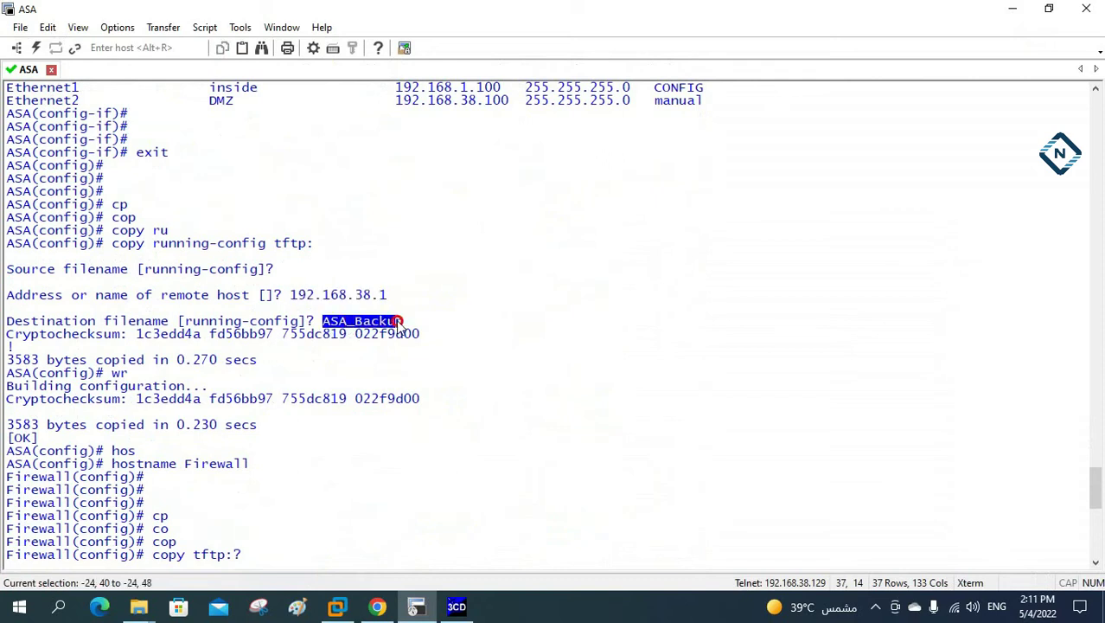
pyautogui.moveTo(258, 362); pyautogui.dragTo(9, 322)
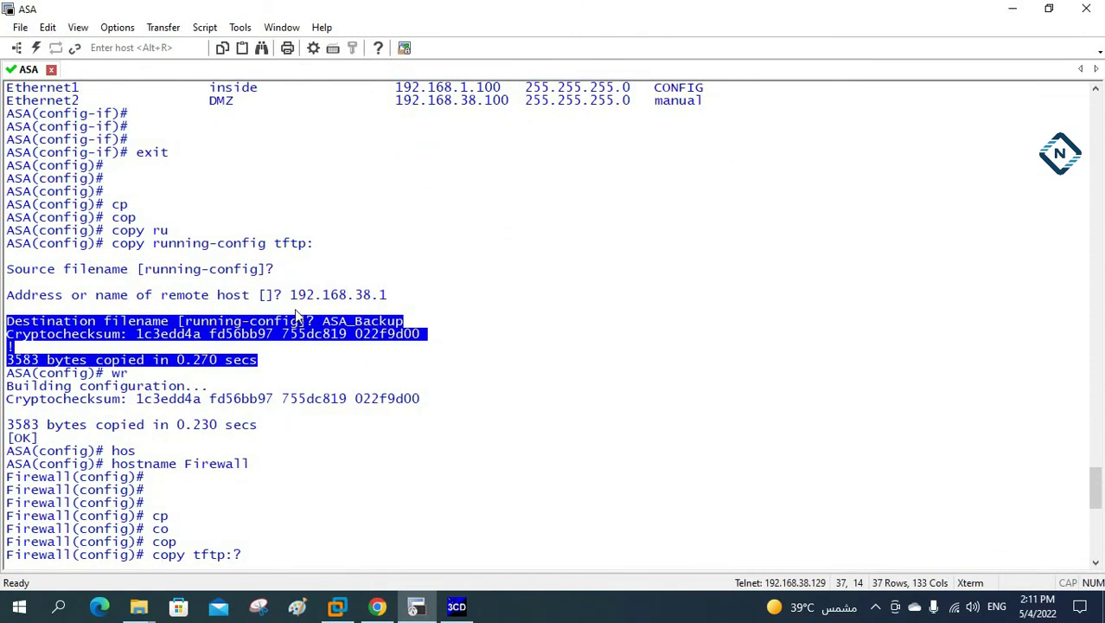
pyautogui.scroll(-4, 232, 389)
pyautogui.moveTo(153, 400); pyautogui.dragTo(232, 403)
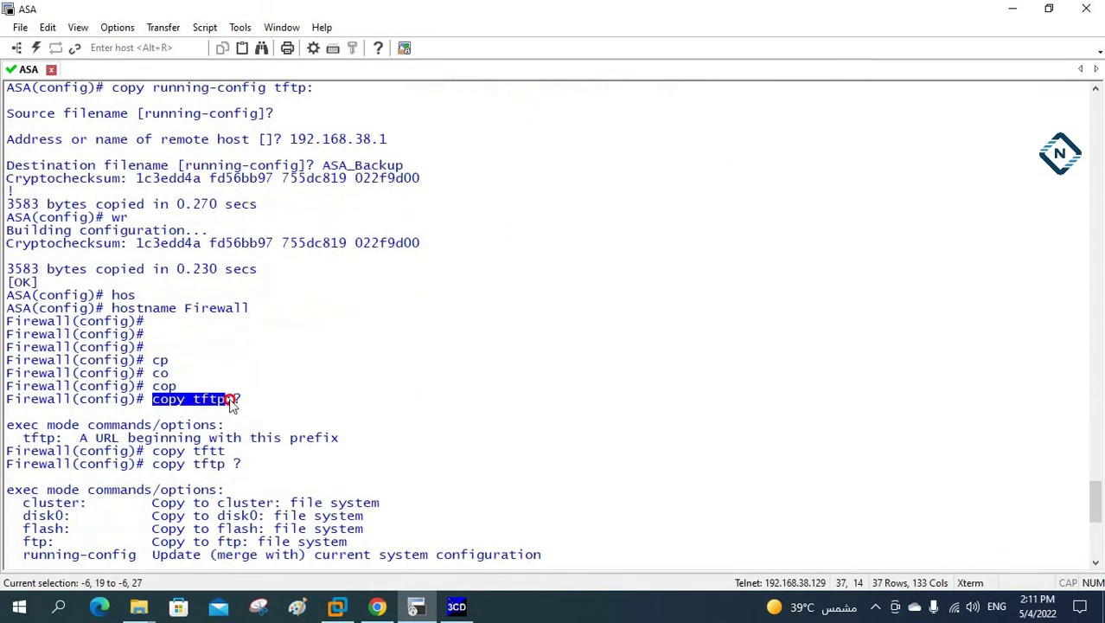
pyautogui.moveTo(232, 403); pyautogui.dragTo(232, 403)
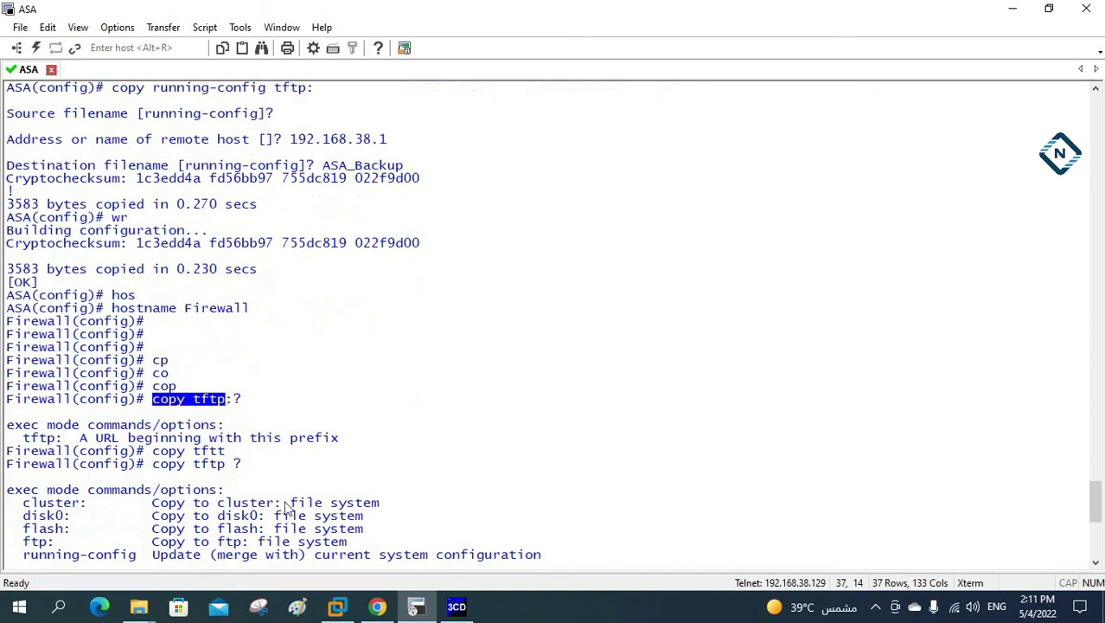
pyautogui.scroll(-2, 291, 462)
pyautogui.scroll(-2, 219, 397)
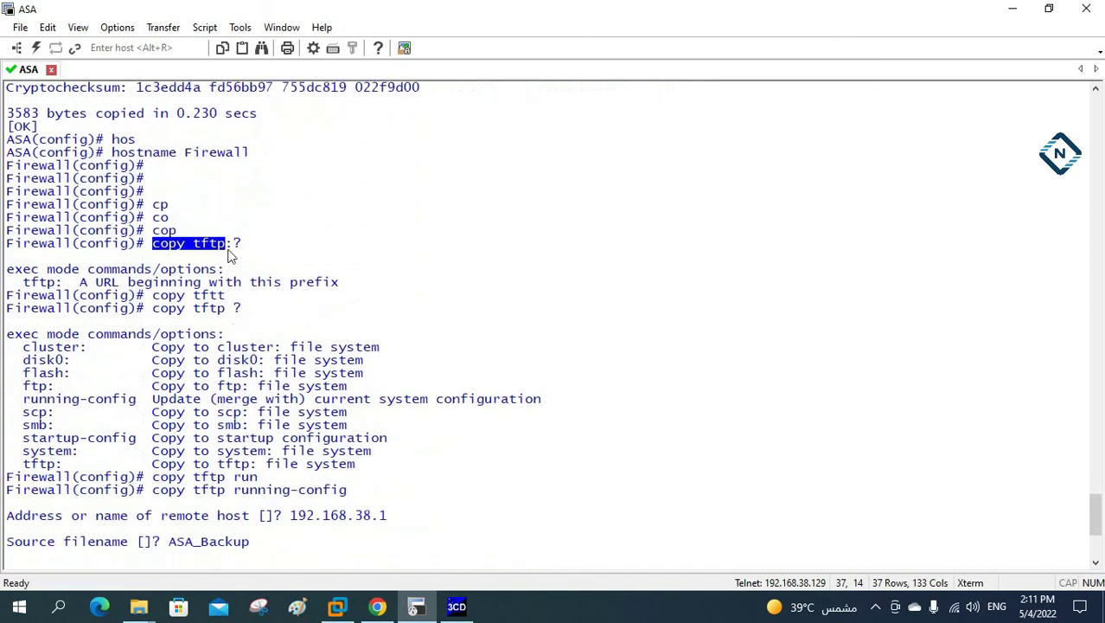
# - Point out the running-config and startup-config destinations, then run the ASA_Backup restore
pyautogui.click(24, 401)
pyautogui.moveTo(24, 401); pyautogui.dragTo(138, 401)
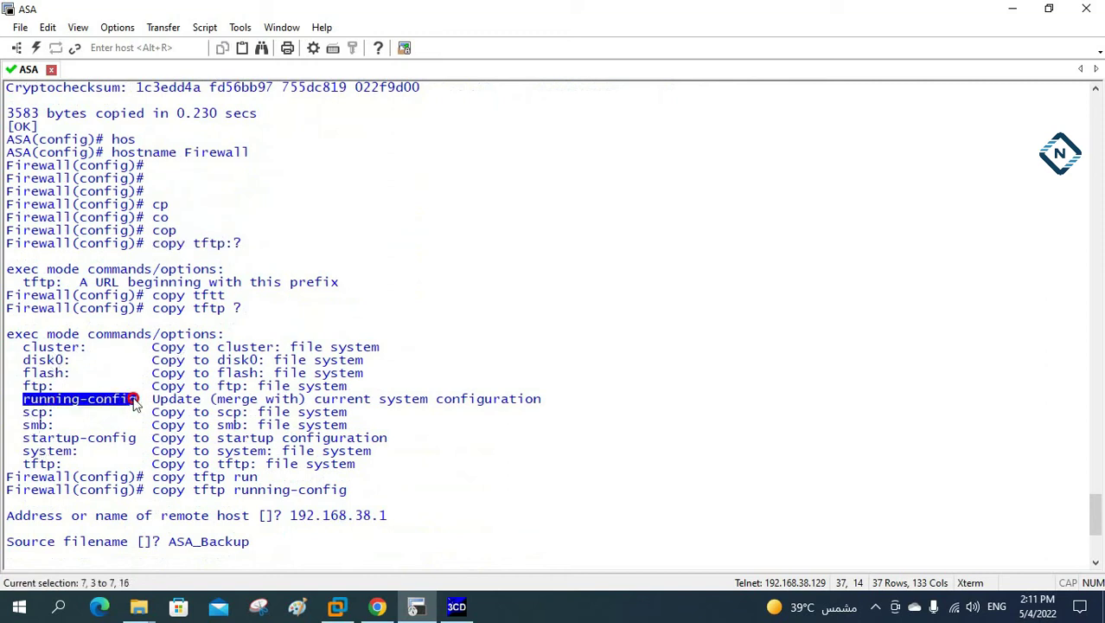
pyautogui.moveTo(22, 439); pyautogui.dragTo(144, 439)
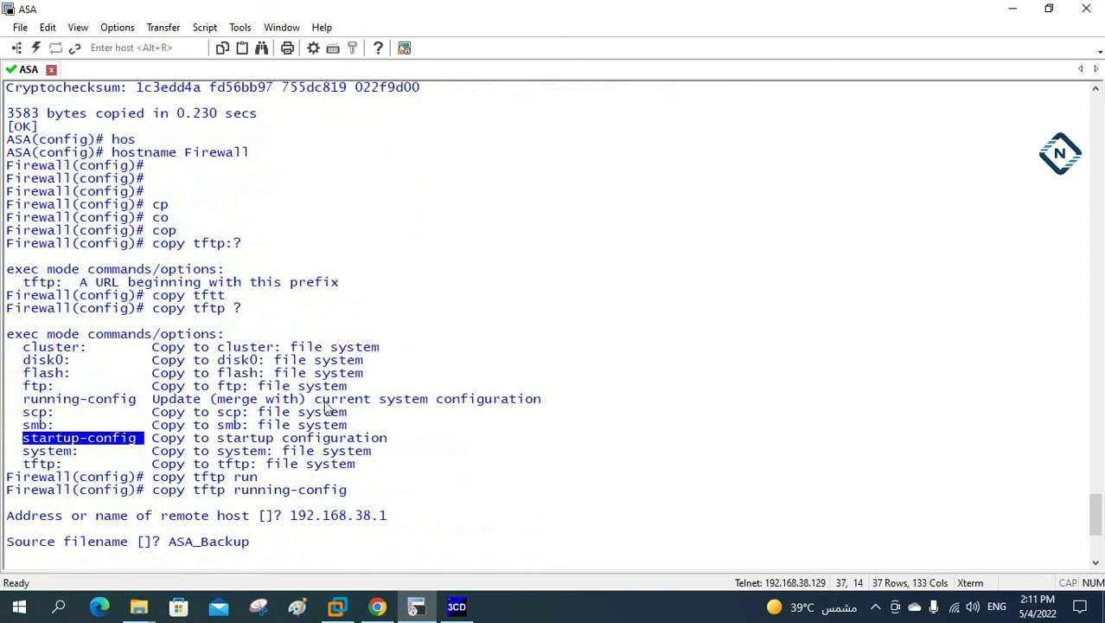
pyautogui.press('Return')
pyautogui.press('Return')
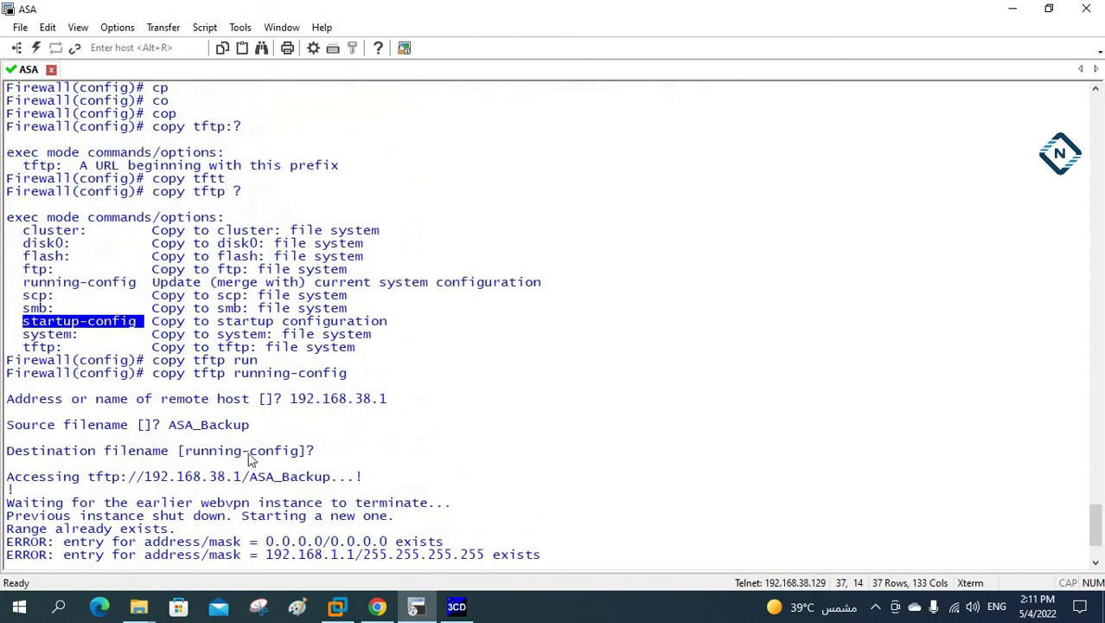
# - Highlight the 192.168.38.1 server address and ASA_Backup source file in the restore output
pyautogui.moveTo(290, 321); pyautogui.dragTo(387, 323)
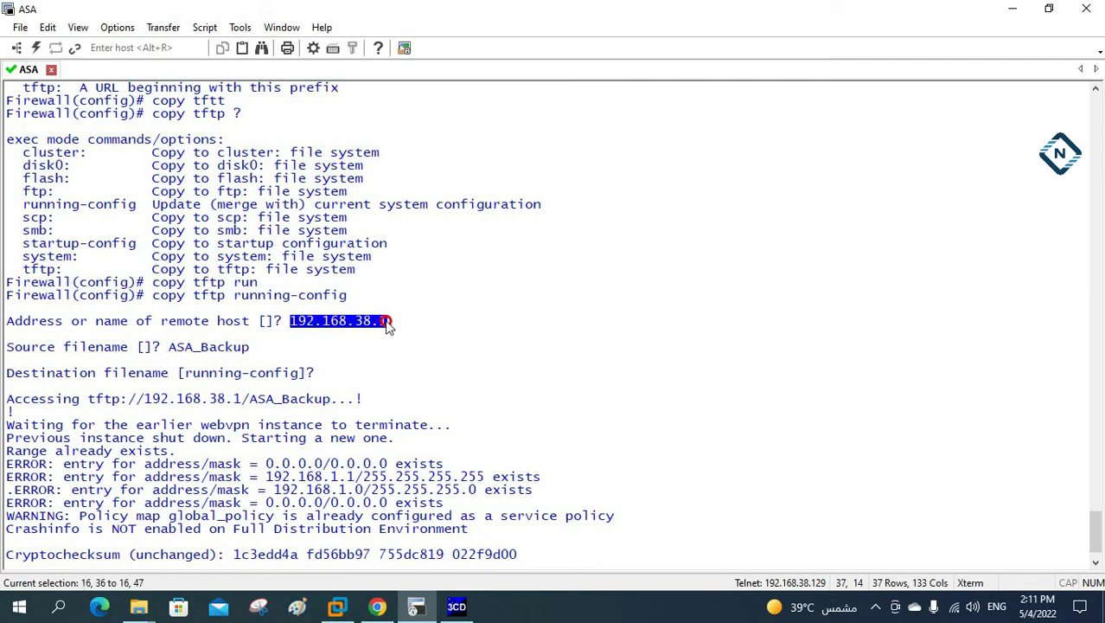
pyautogui.moveTo(388, 322); pyautogui.dragTo(388, 324)
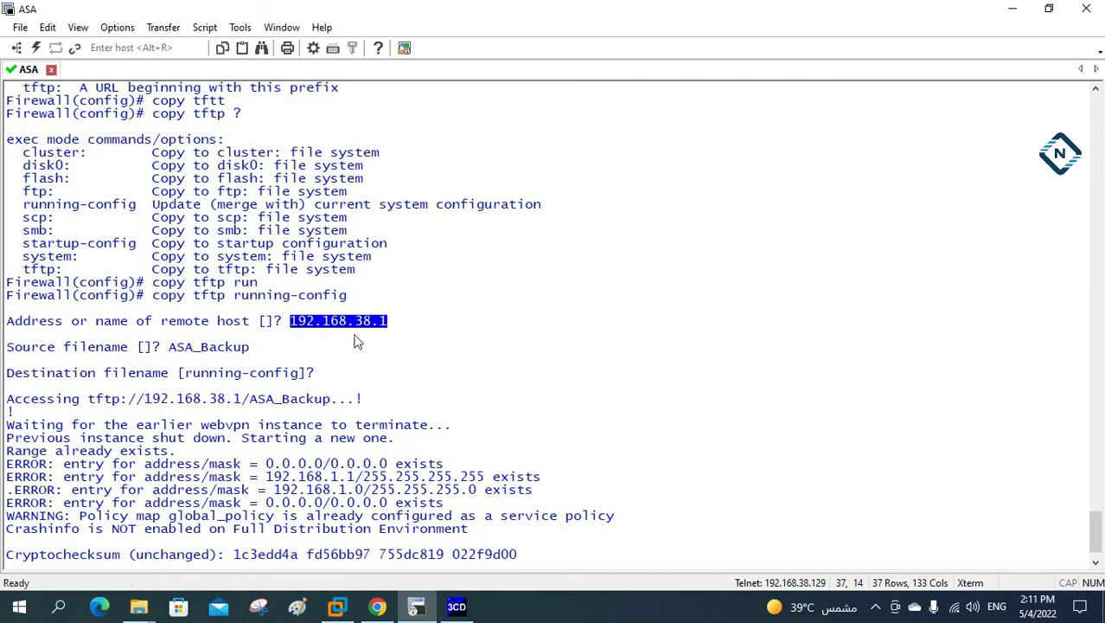
pyautogui.moveTo(170, 349); pyautogui.dragTo(273, 353)
pyautogui.moveTo(152, 611)
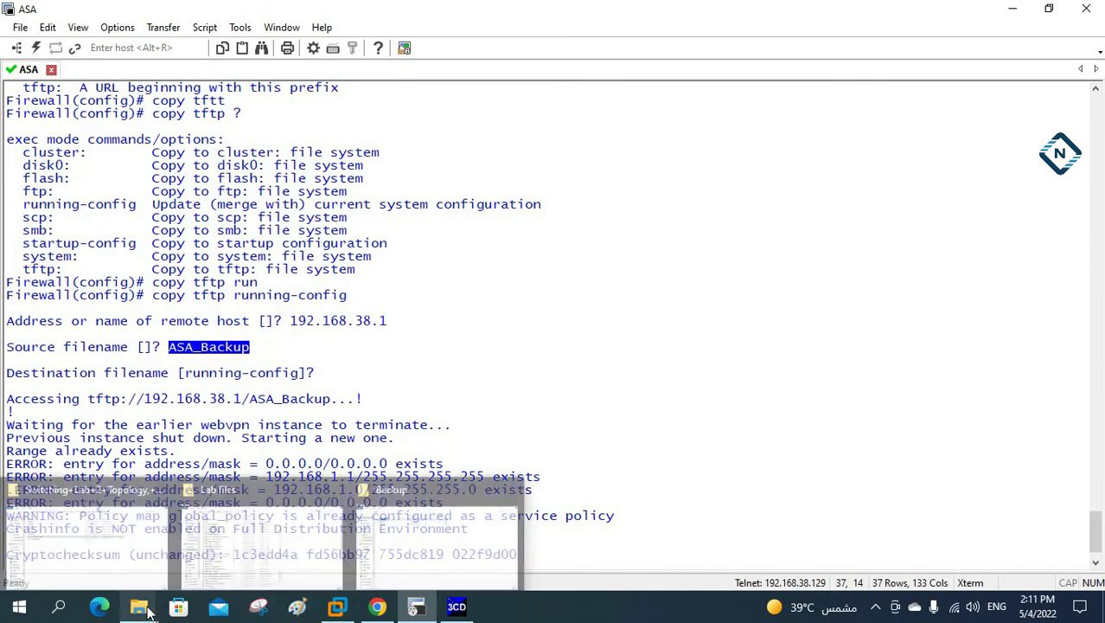
pyautogui.click(435, 543)
pyautogui.click(197, 129)
pyautogui.click(195, 140)
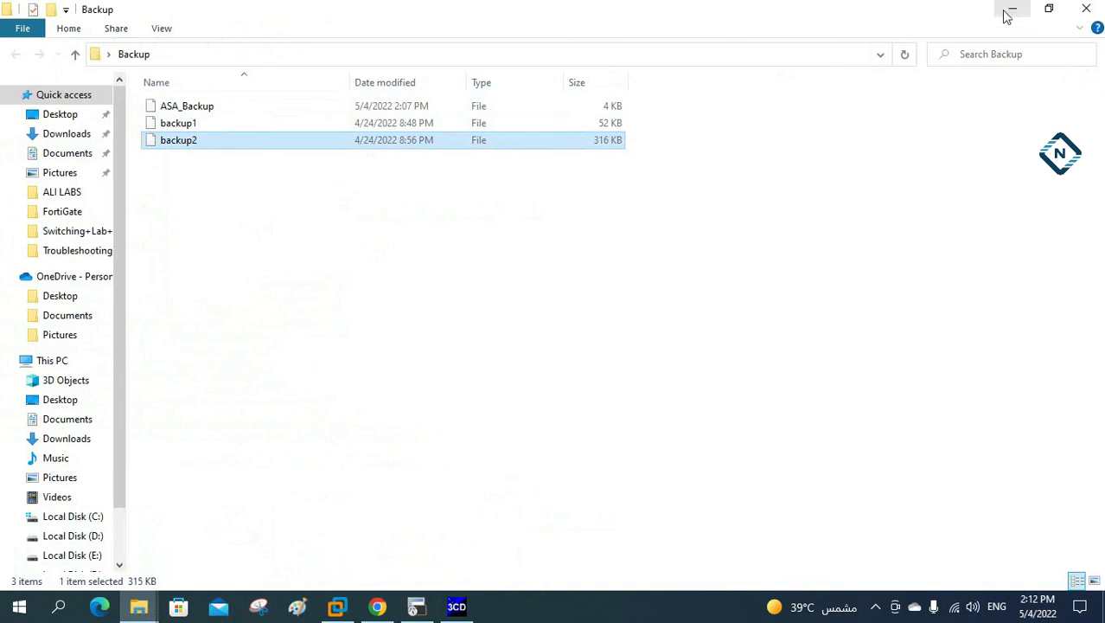
pyautogui.click(1011, 8)
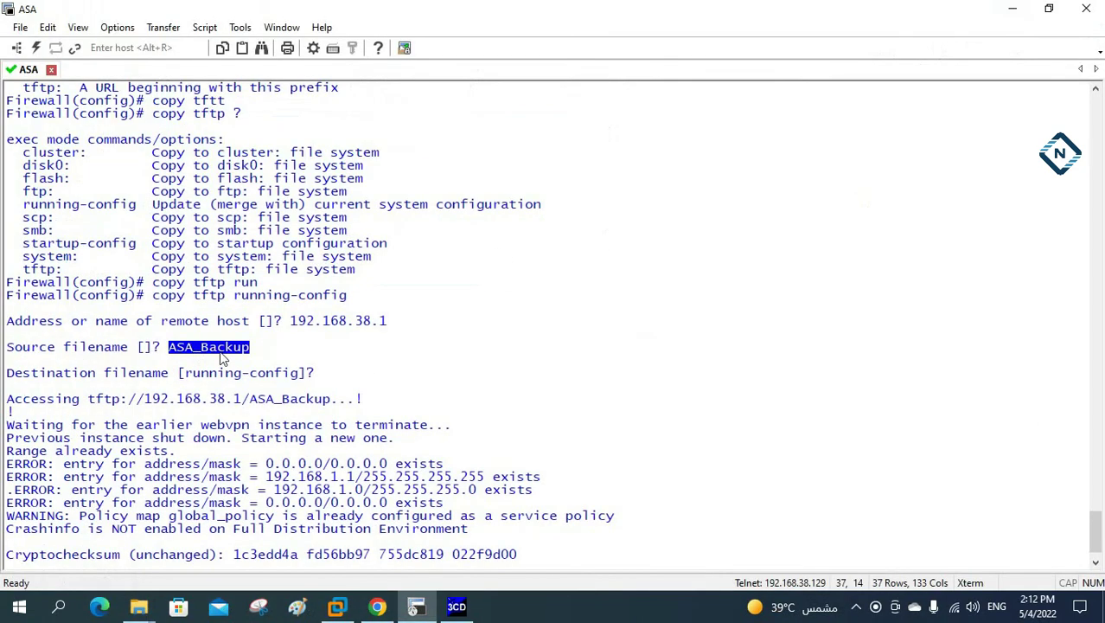
pyautogui.click(10, 561)
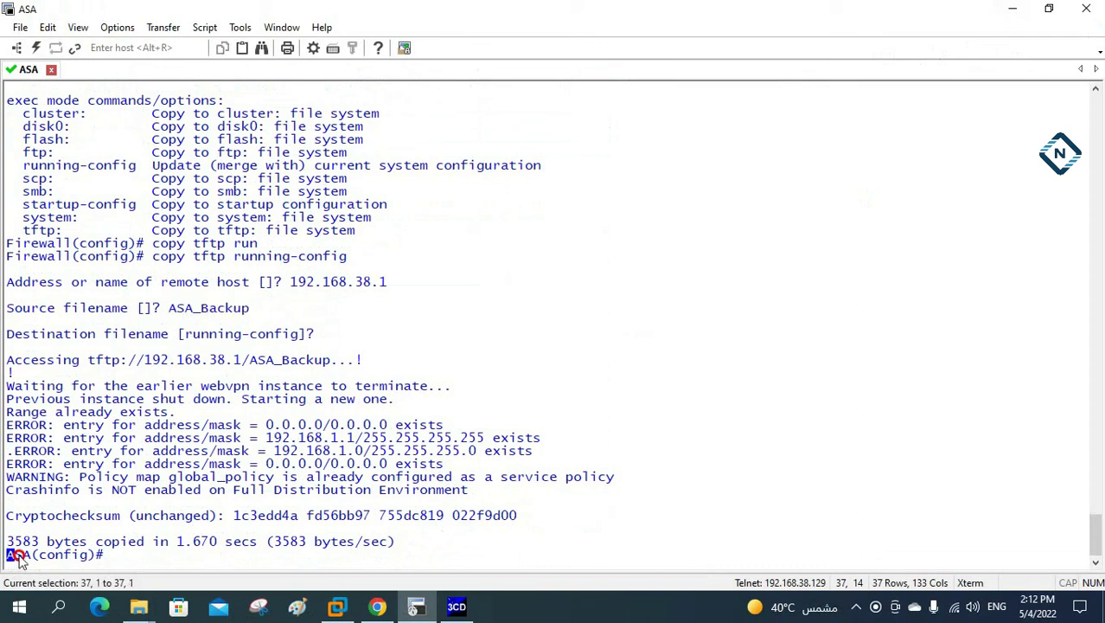
pyautogui.click(564, 344)
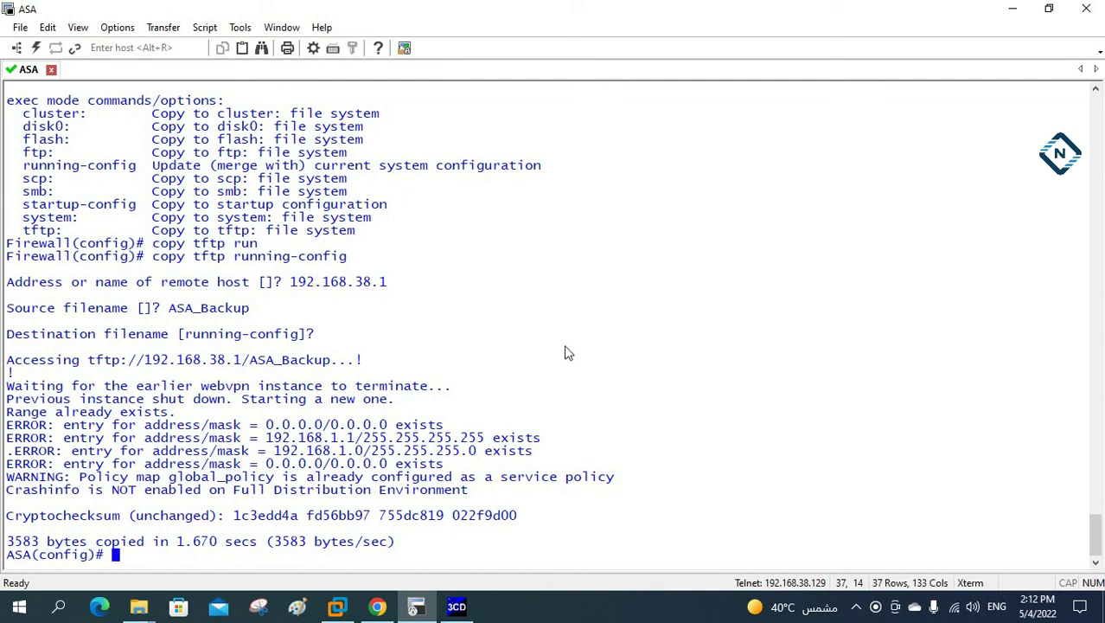
pyautogui.scroll(3, 567, 351)
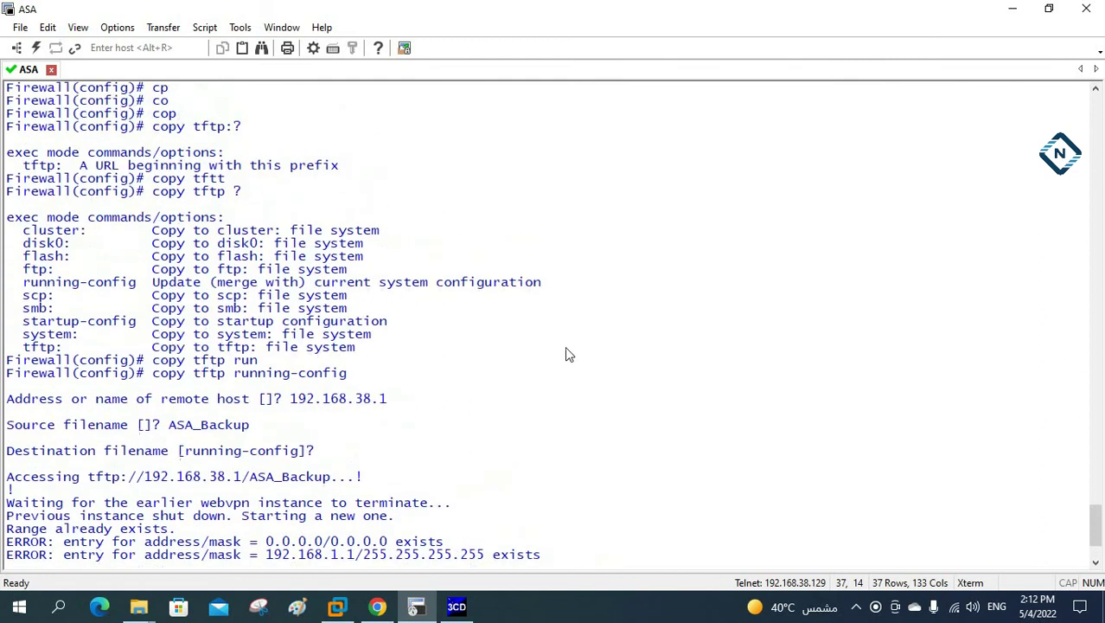
pyautogui.scroll(12, 568, 353)
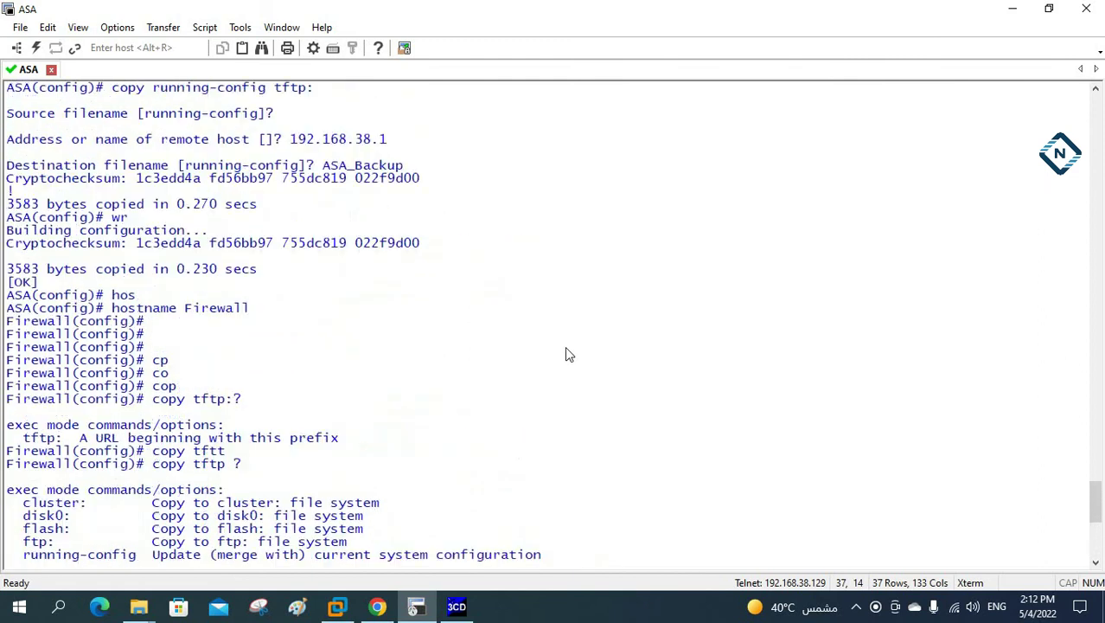
pyautogui.scroll(-10, 568, 353)
pyautogui.scroll(-4, 568, 353)
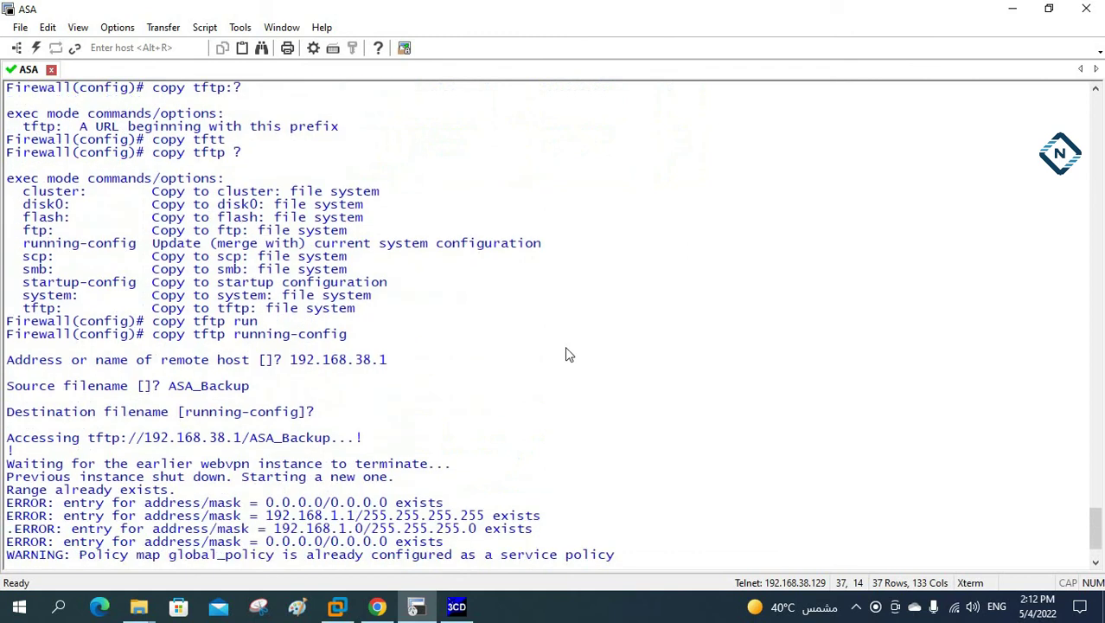
pyautogui.scroll(-2, 568, 354)
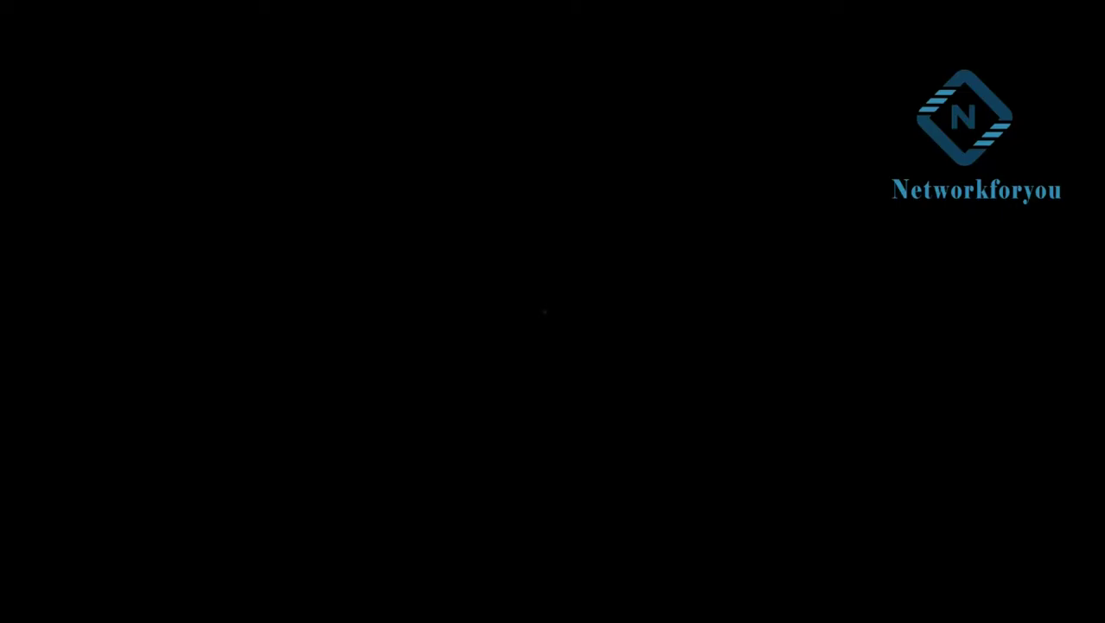